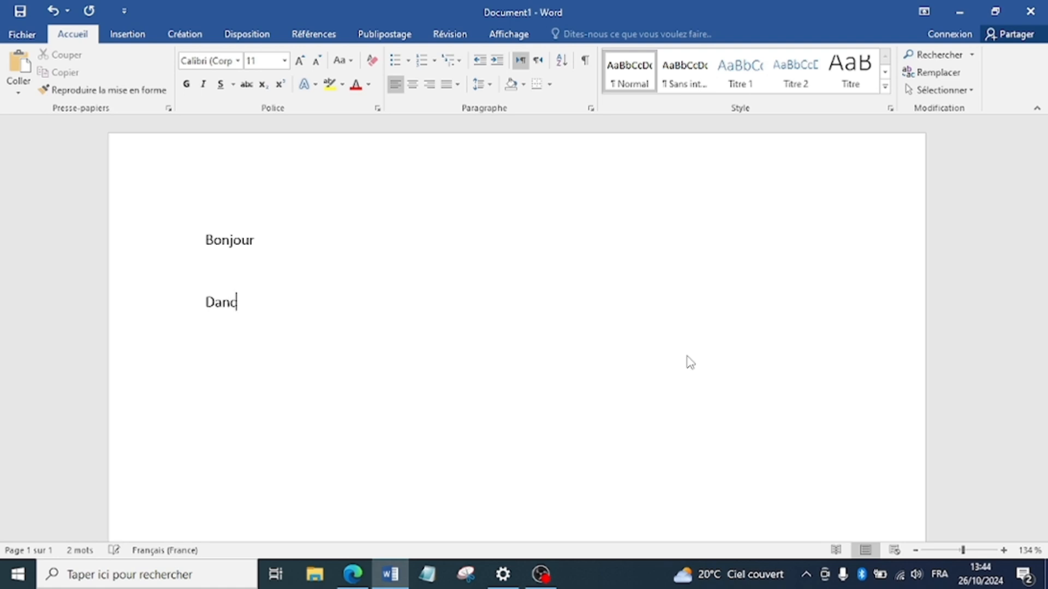
Step: Complete the intro sentence as "Dans cette video on va voir comment créer une page de garde simple sur WORD" and start a new paragraph below
text(cette video )
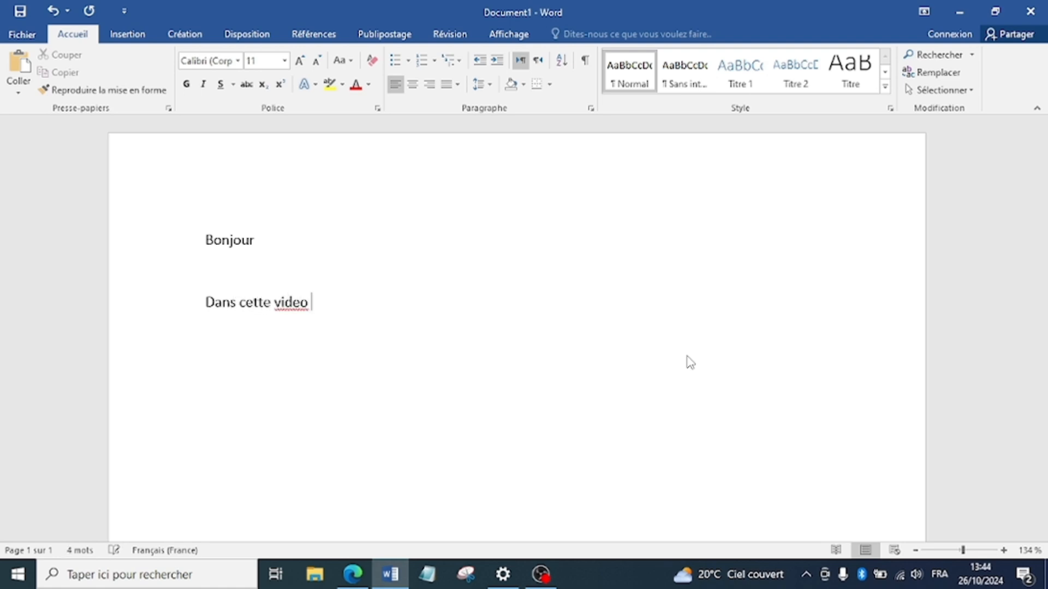
text(on va voir)
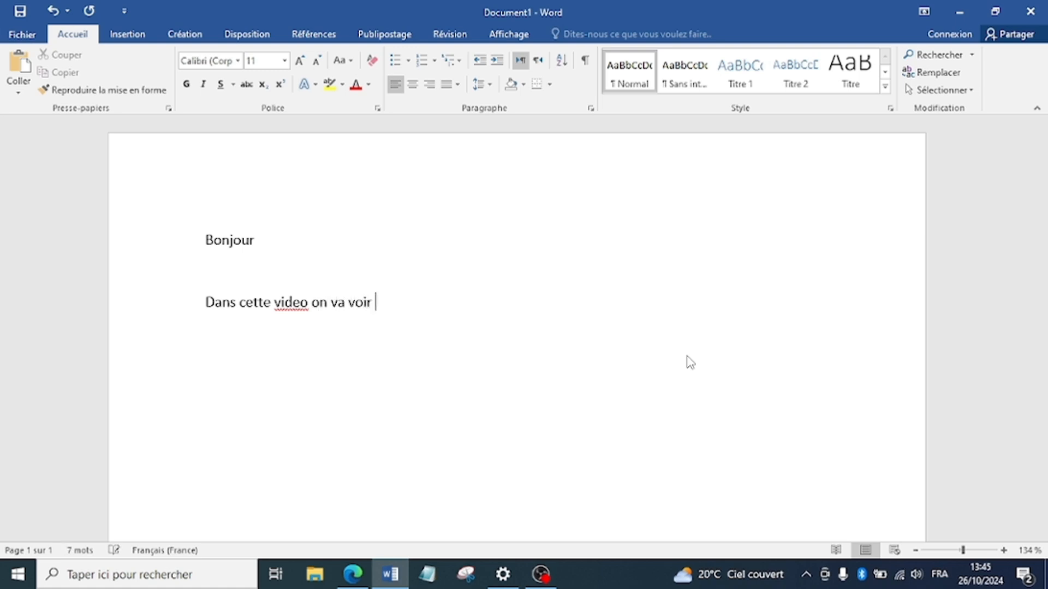
text( comment créer )
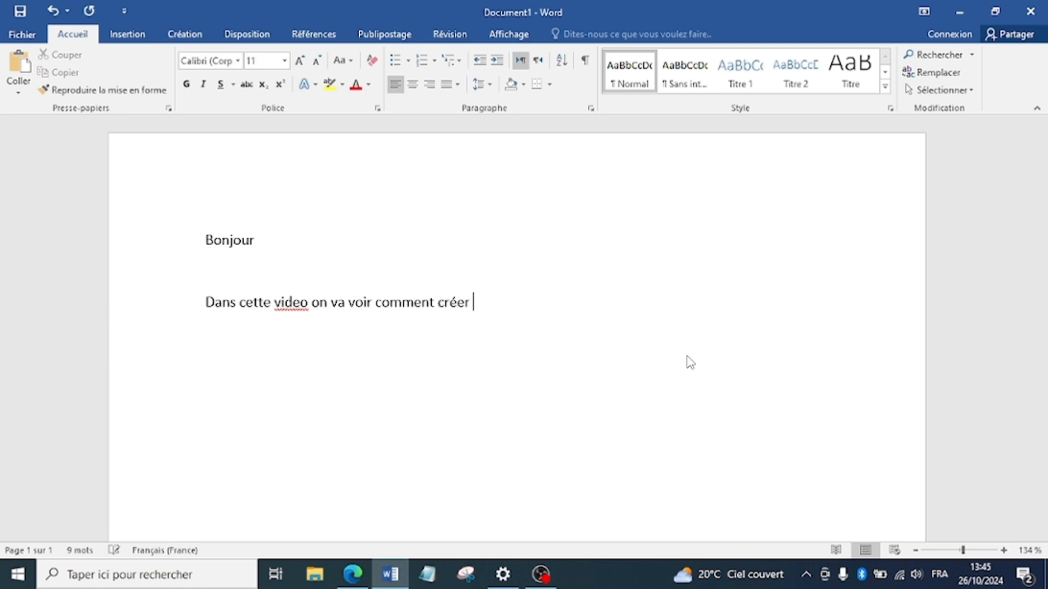
text(une page )
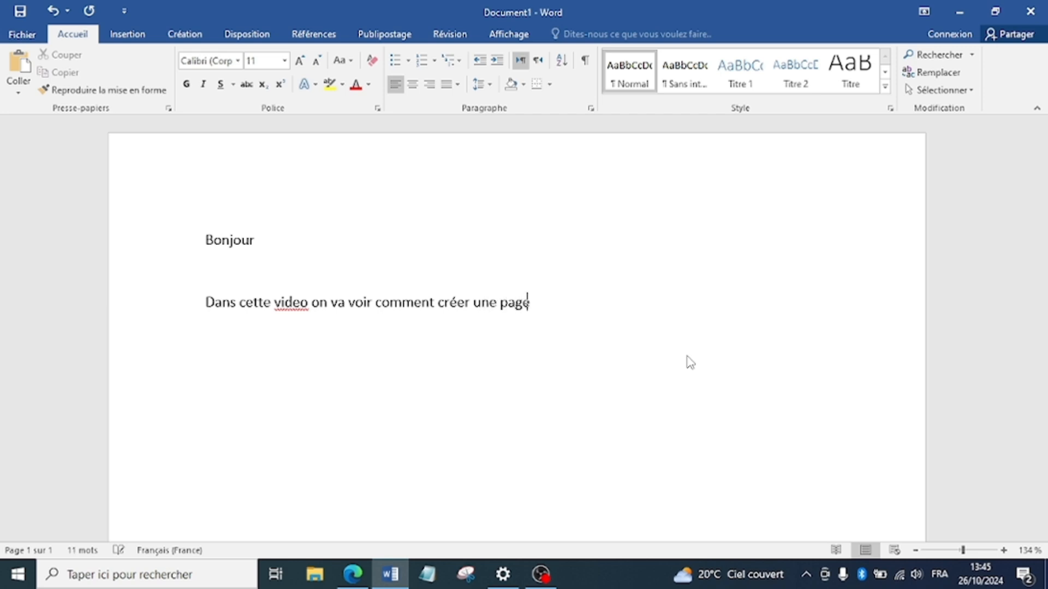
text(de garde simple s)
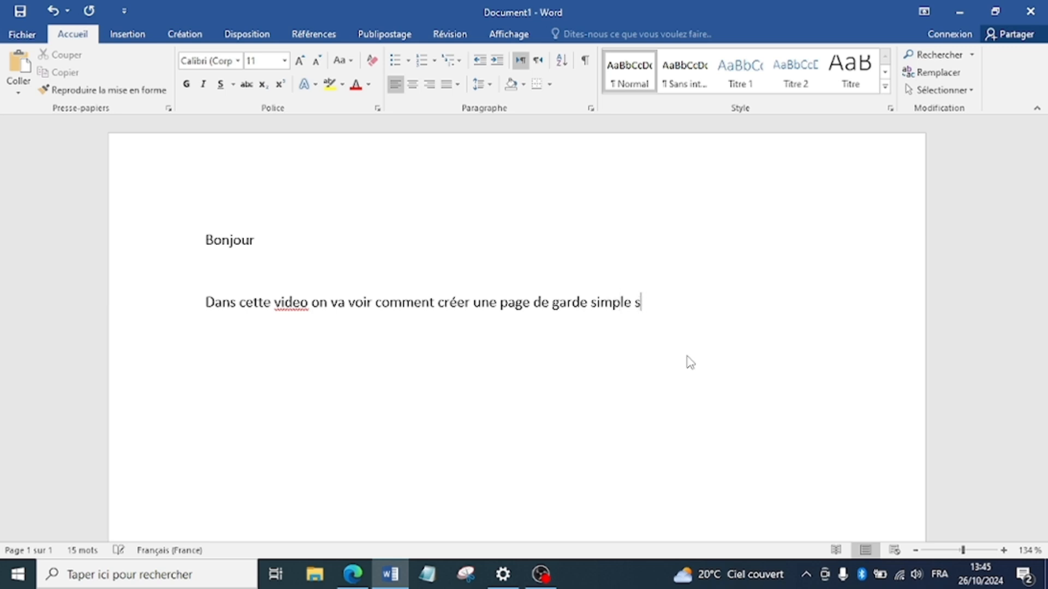
text(ur WORD)
key(Return)
key(Return)
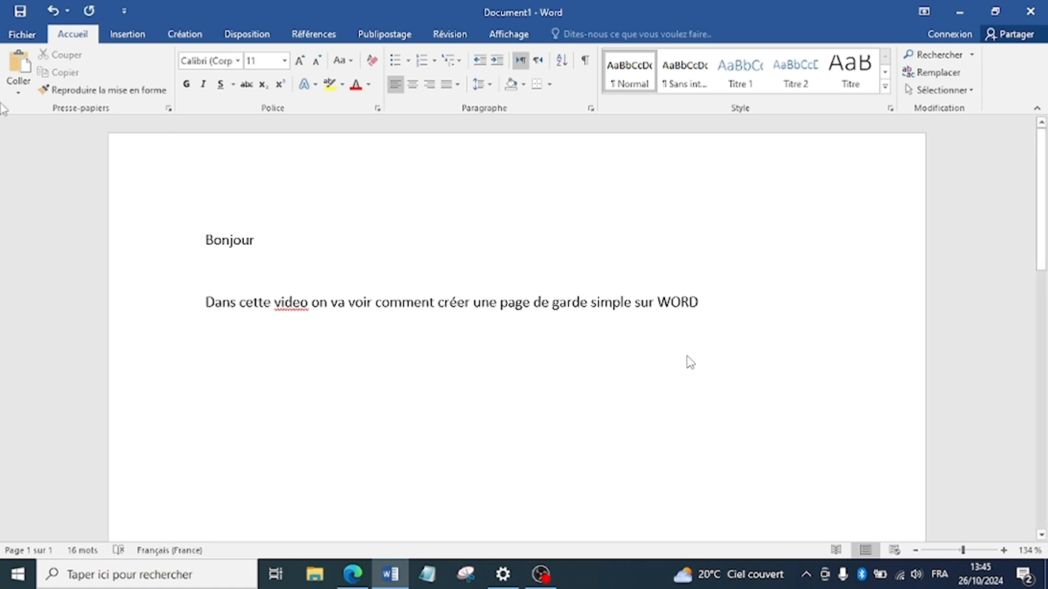
Step: Create a new blank document
click(21, 34)
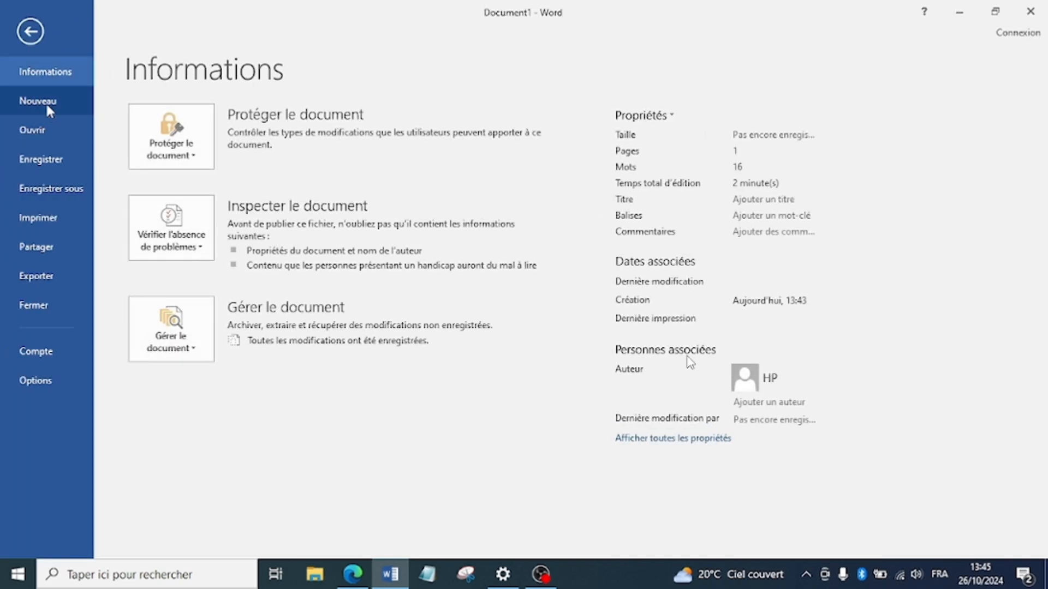
click(45, 102)
click(202, 233)
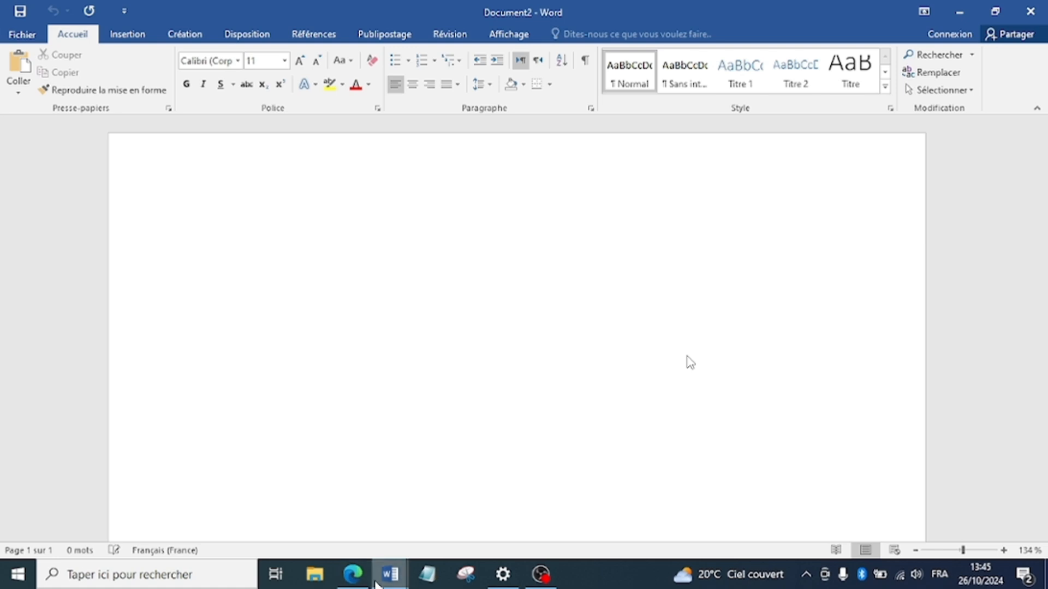
Step: Return to the first document and add the line "On choisit maintenant le logo" below the intro sentence
mouse_move(377, 583)
click(372, 515)
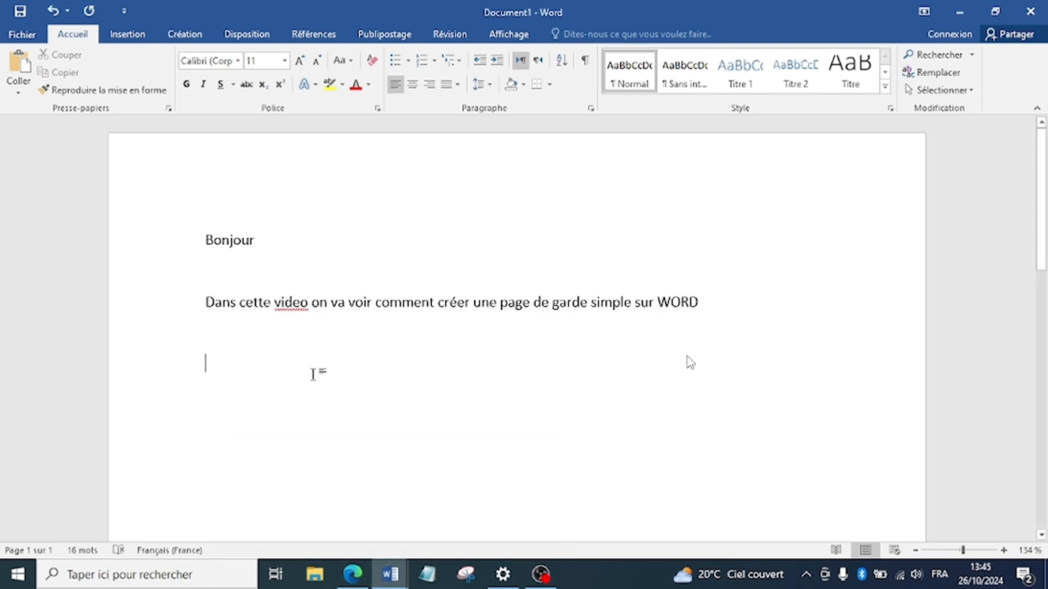
text(on chois)
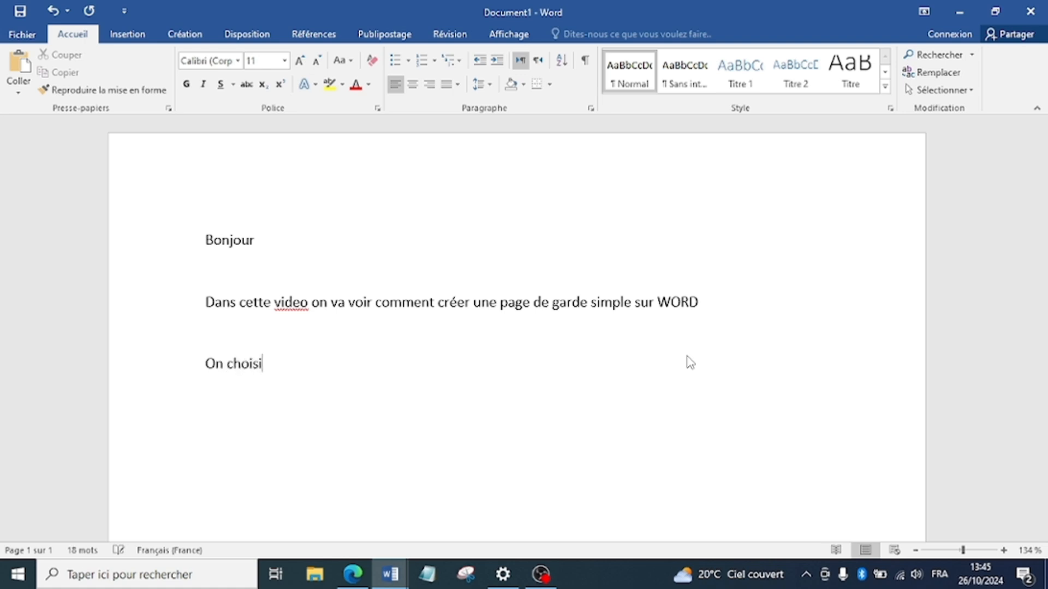
text(it mar)
key(BackSpace)
text(intenant le )
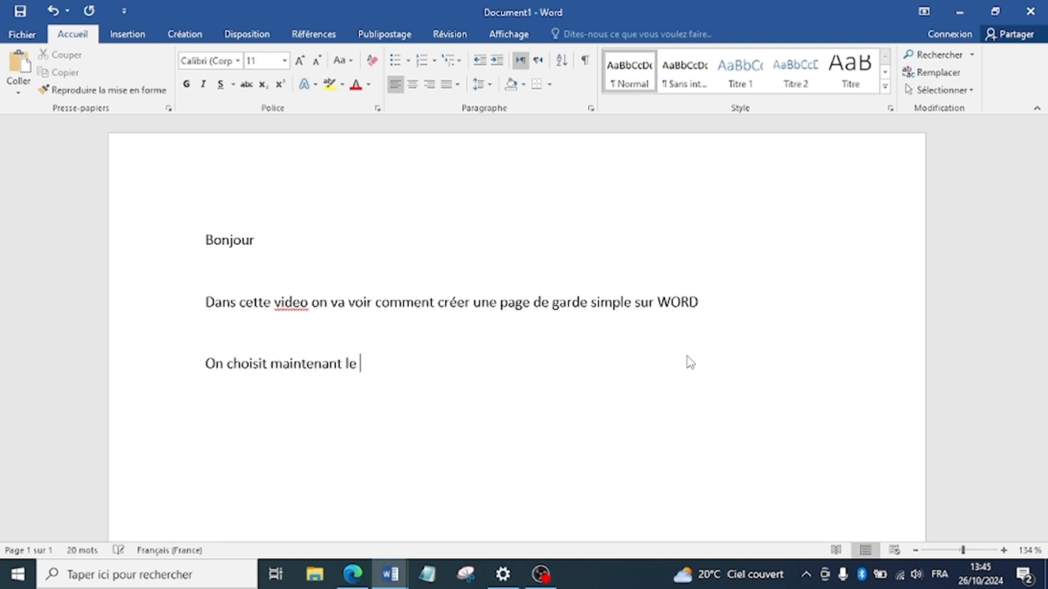
text(logo)
Step: In the blank second document, insert the image logoMEN-Sport-fr from the Documents folder
click(959, 11)
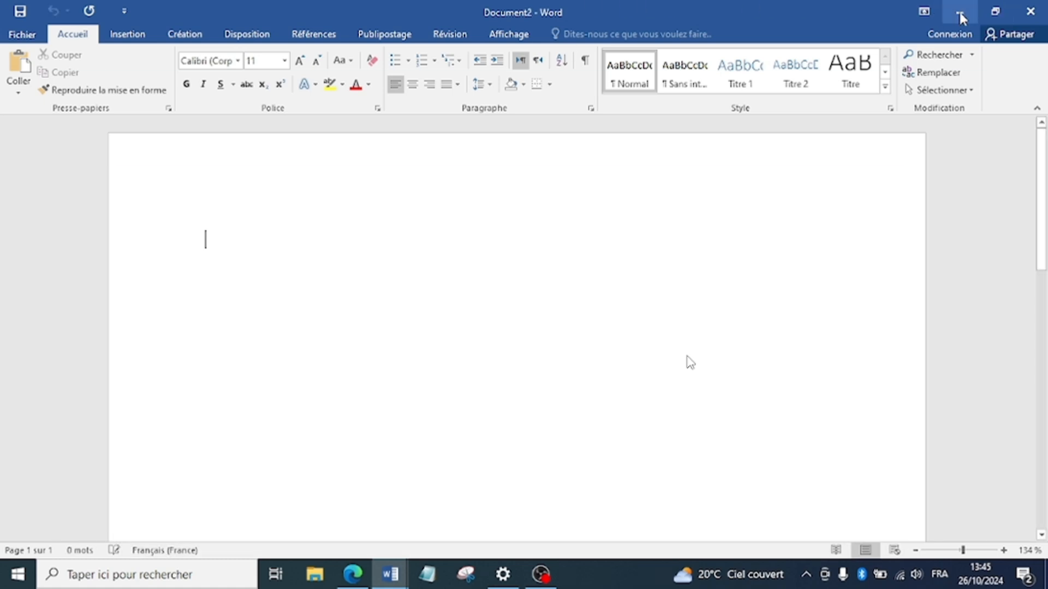
click(123, 39)
click(154, 87)
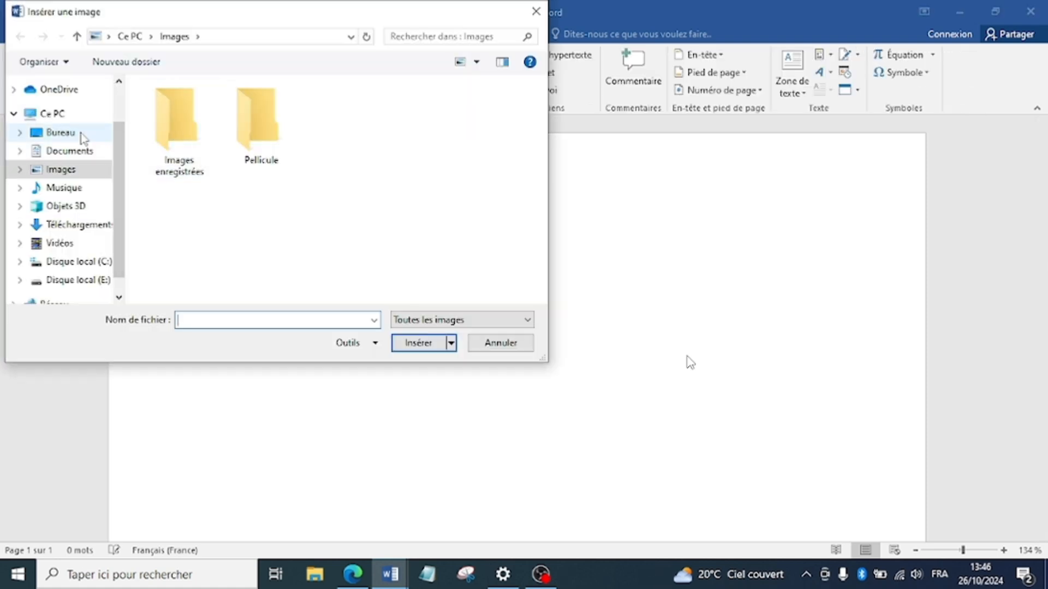
click(80, 133)
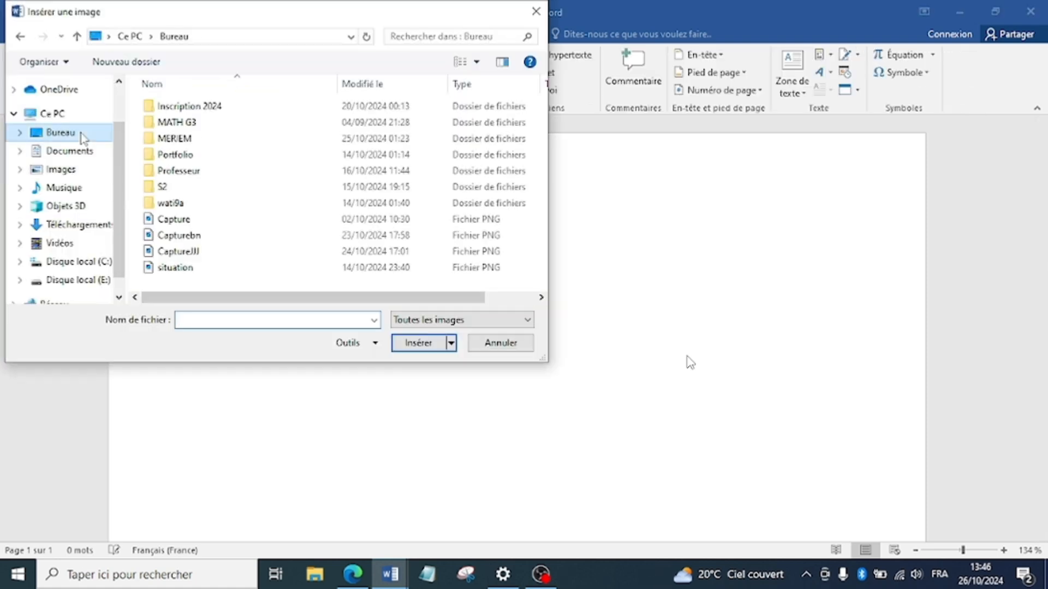
click(221, 271)
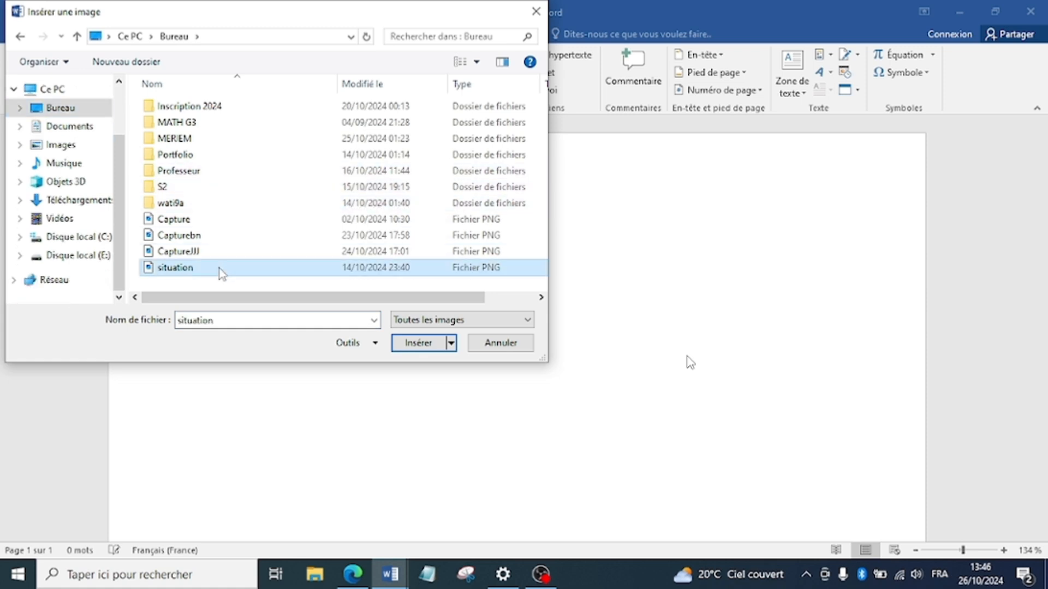
click(79, 135)
click(284, 159)
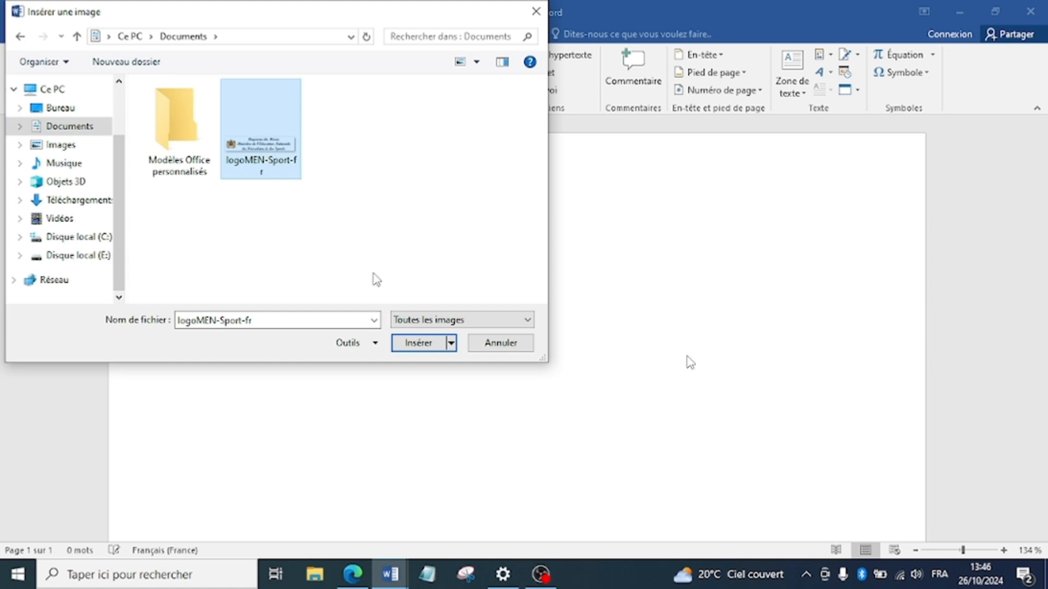
click(413, 343)
Step: Change the logo's layout from in line with text to a text-wrapping option
mouse_move(311, 264)
mouse_down()
mouse_move(409, 262)
mouse_move(299, 254)
mouse_up()
click(373, 240)
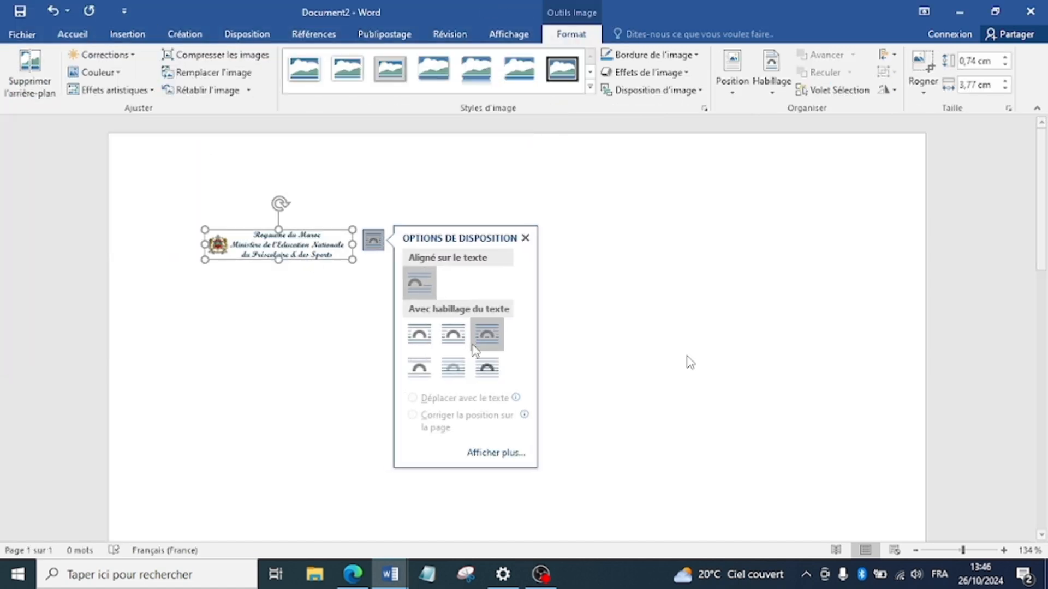
click(456, 340)
Step: Enlarge the logo to about 11.55 × 2.28 cm and centre it across the page width
drag(279, 245, 495, 171)
click(561, 264)
click(565, 254)
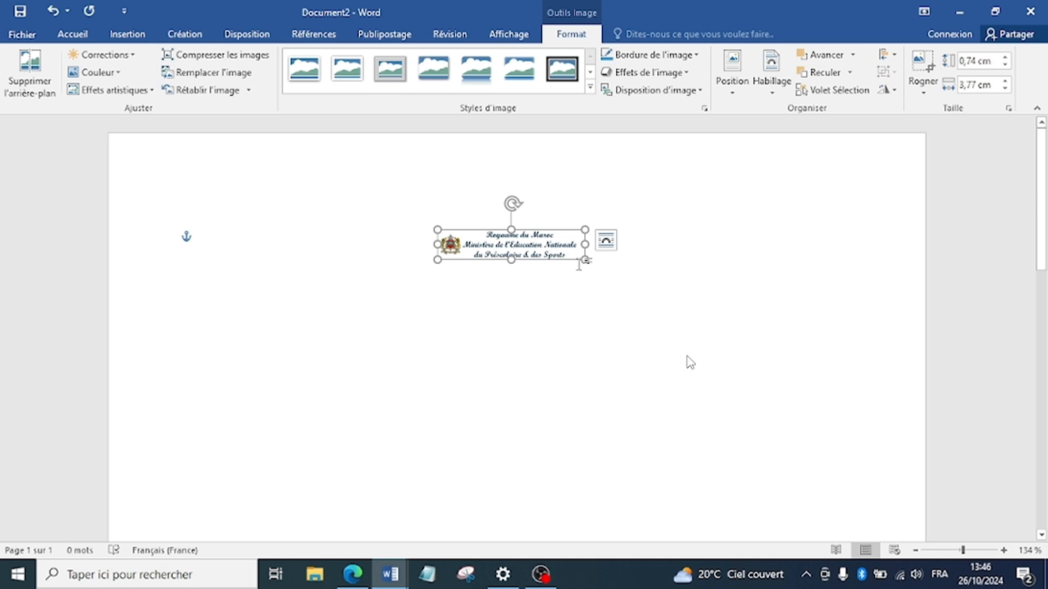
drag(583, 263, 889, 318)
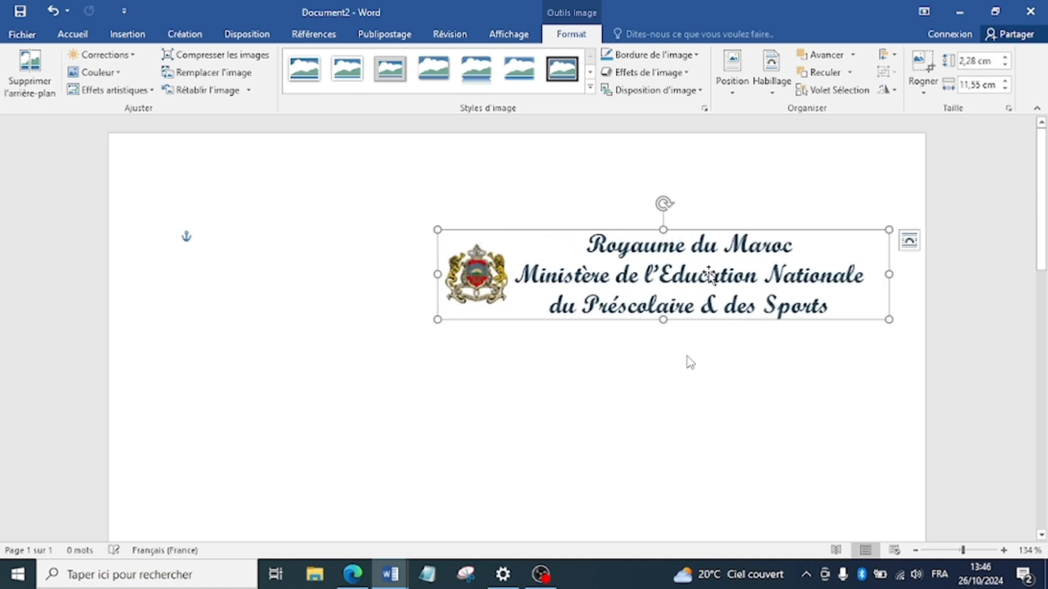
drag(704, 240, 574, 240)
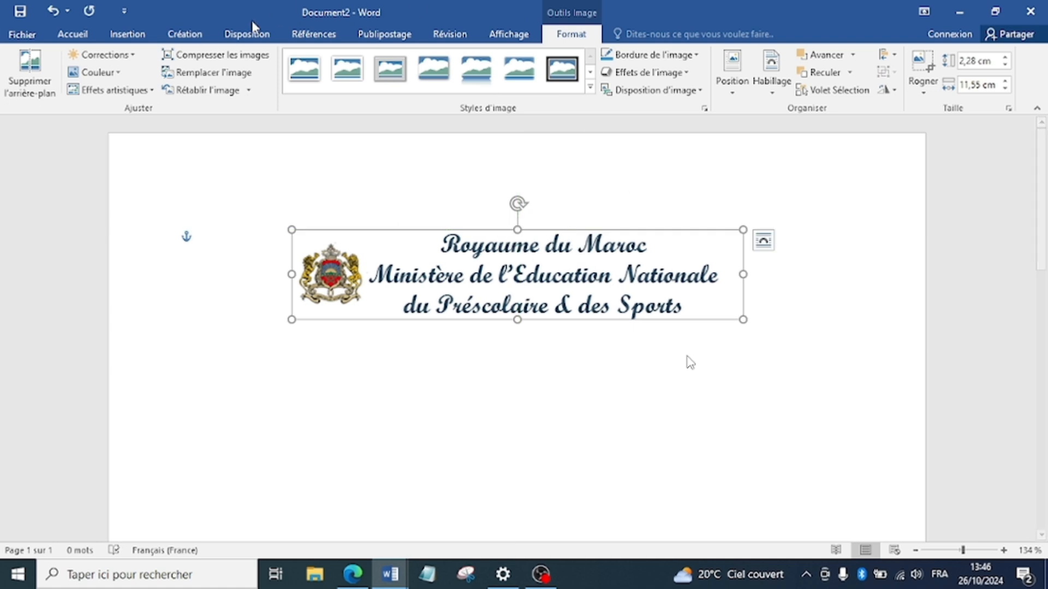
click(143, 38)
click(327, 35)
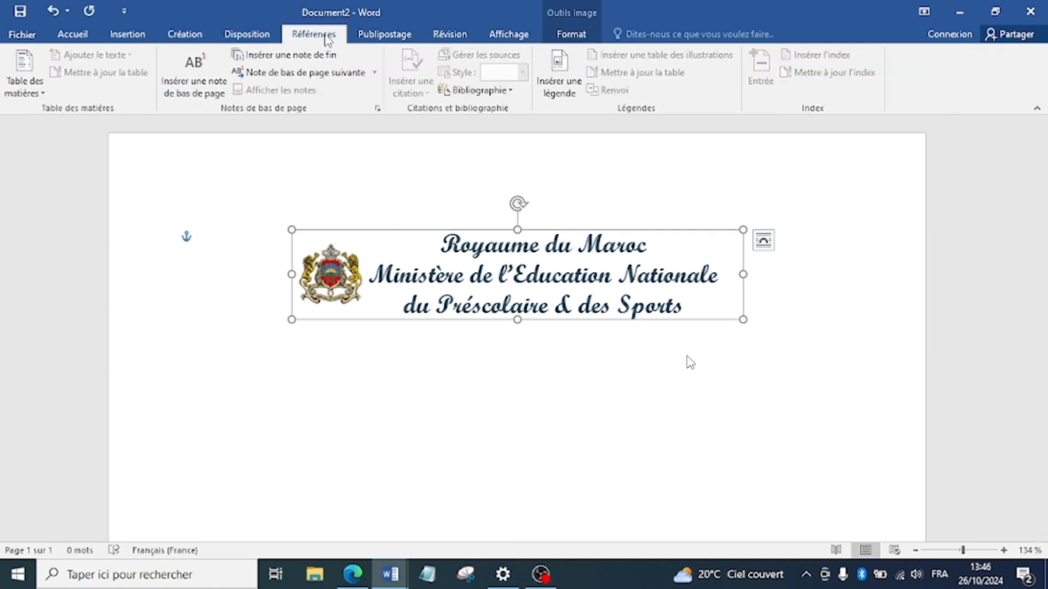
click(246, 33)
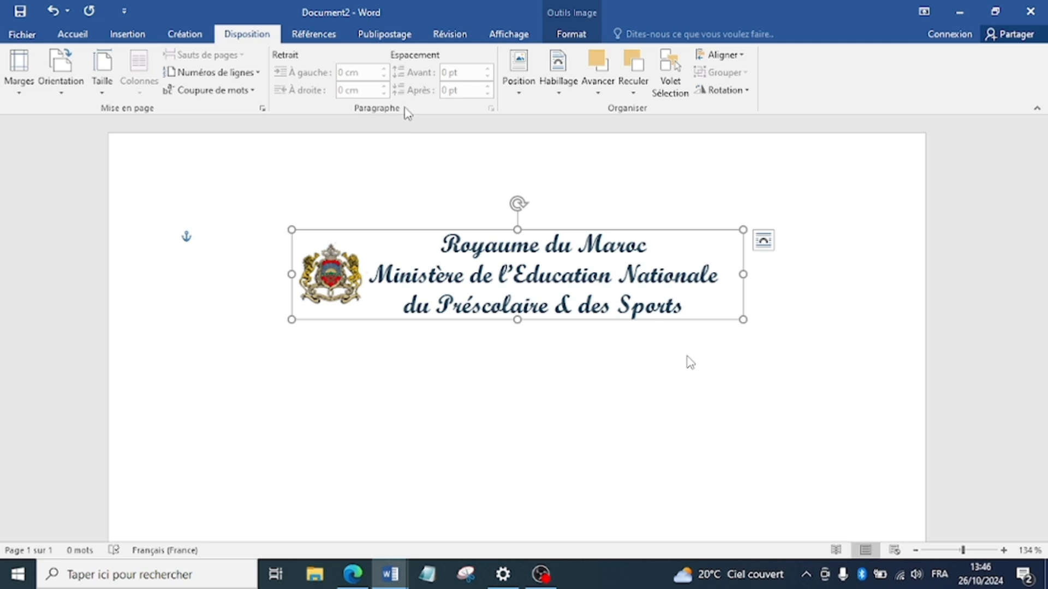
click(519, 83)
click(525, 199)
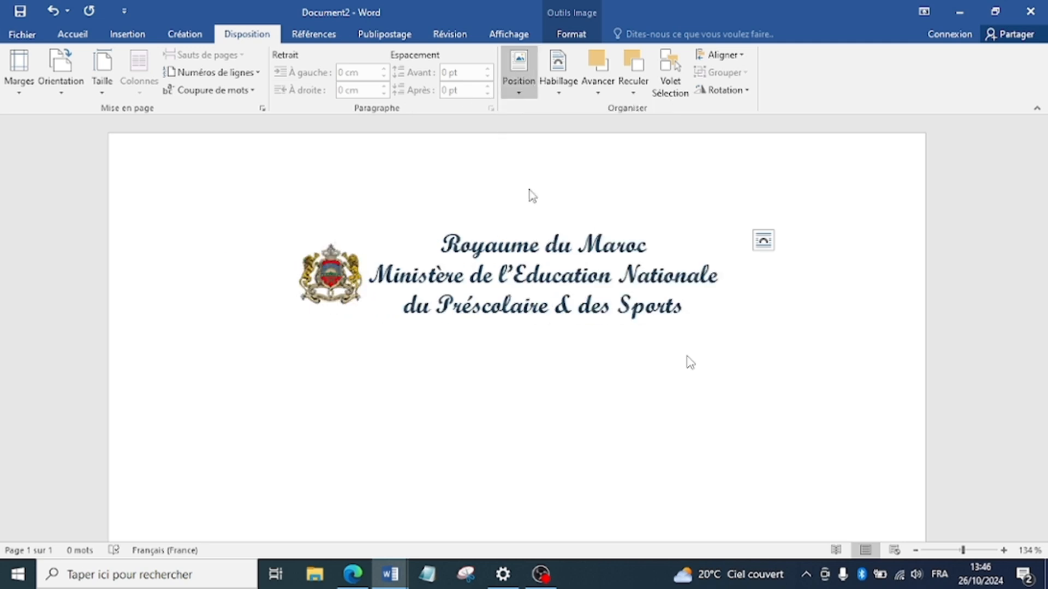
Step: Move the logo up to the page's upper edge and add three empty paragraphs in the body below it
drag(486, 254, 574, 165)
click(554, 235)
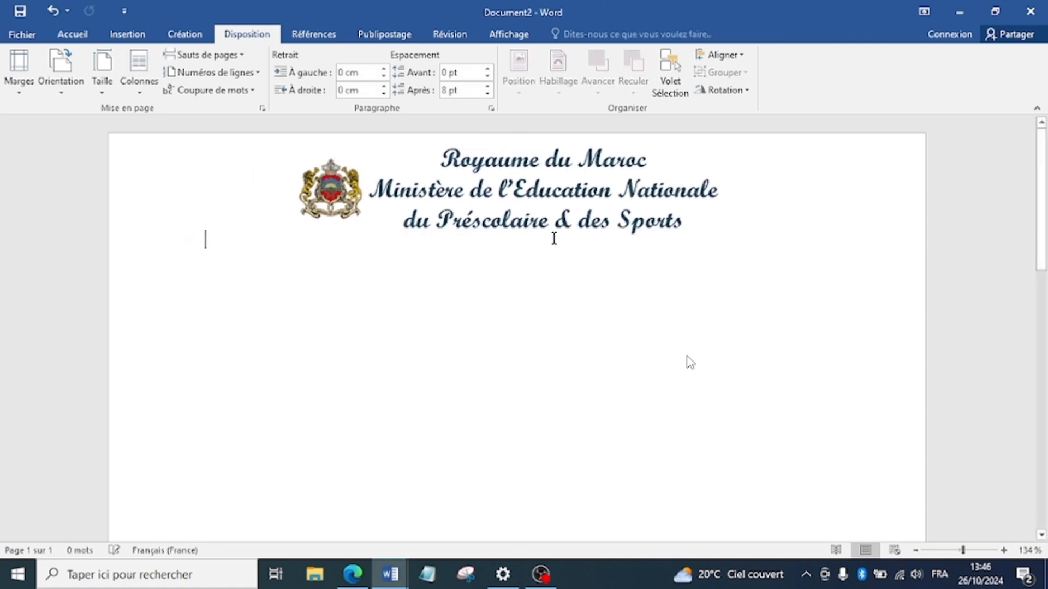
key(Return)
key(Return)
key(Return)
ctrl+scroll(676, 462, down, 3)
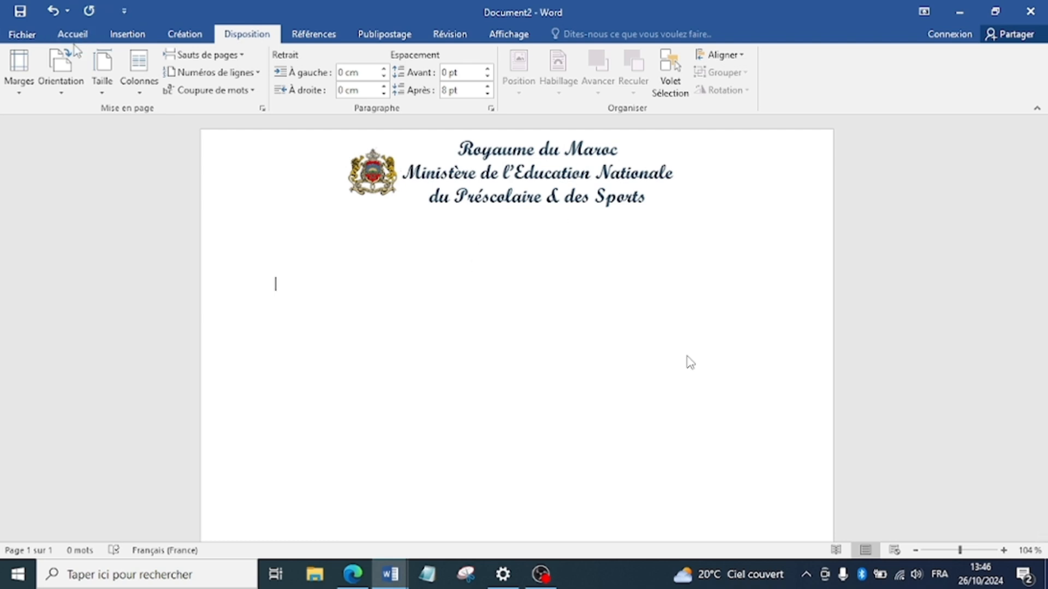
Step: Insert a simple text box (Zone de texte simple) and place it centred just below the logo
click(126, 36)
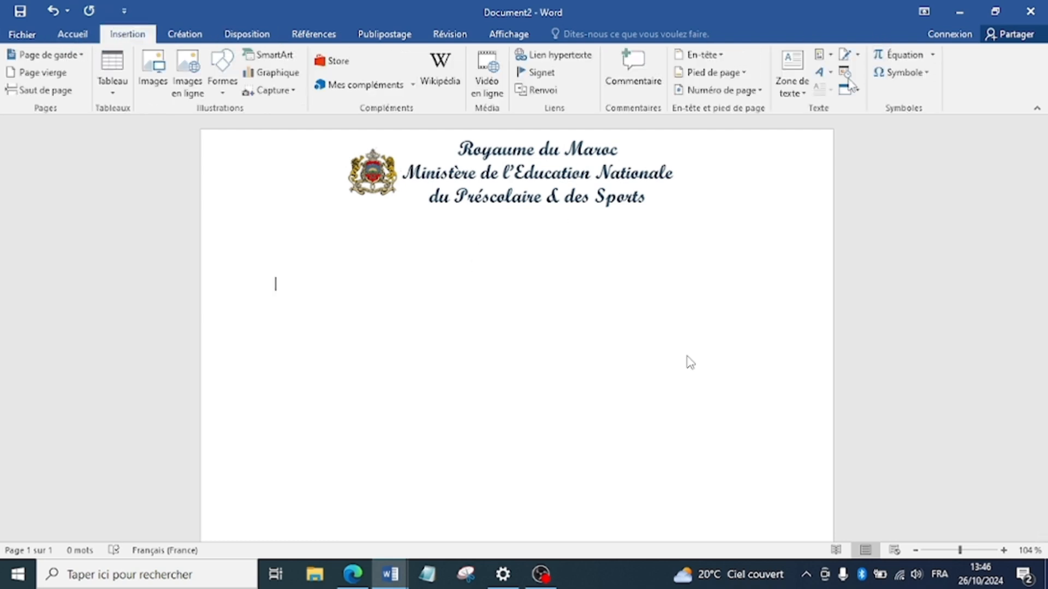
click(791, 71)
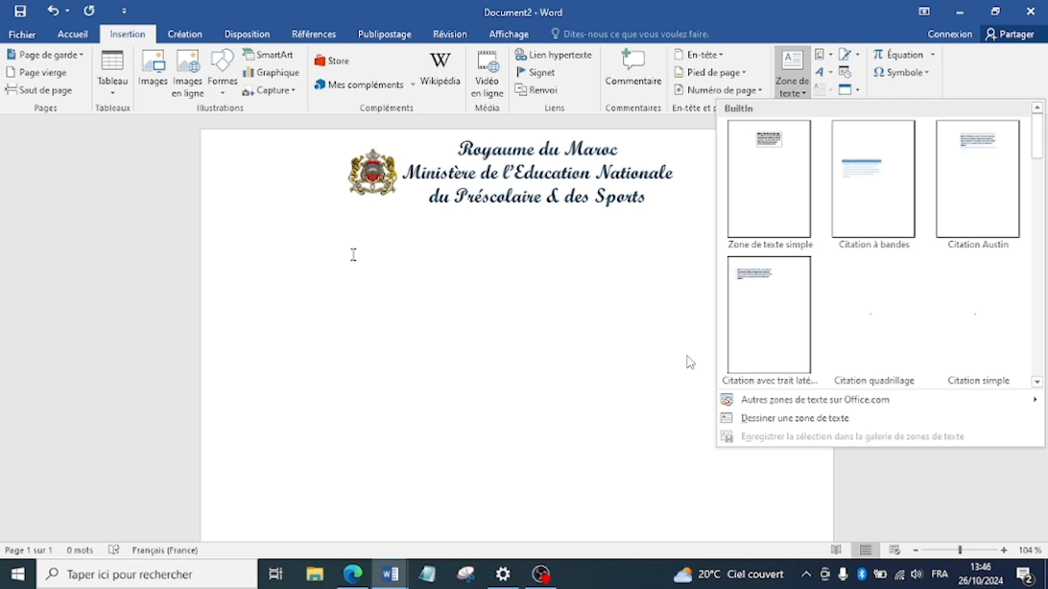
click(765, 204)
drag(528, 291, 536, 241)
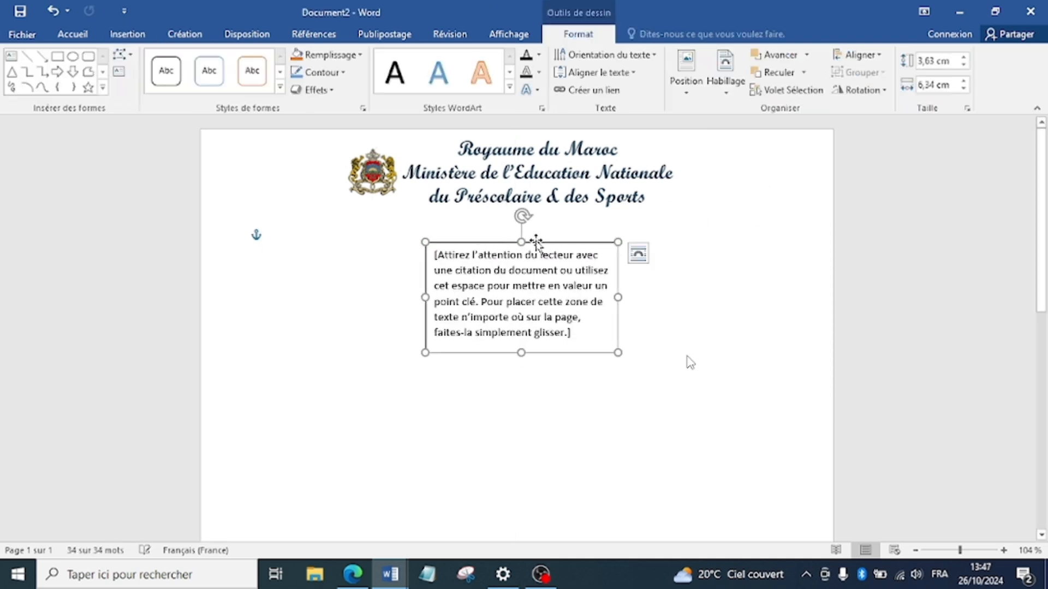
Step: Replace the text box's placeholder with the lines "FST MARRAKECH" and "Master ......."
click(526, 297)
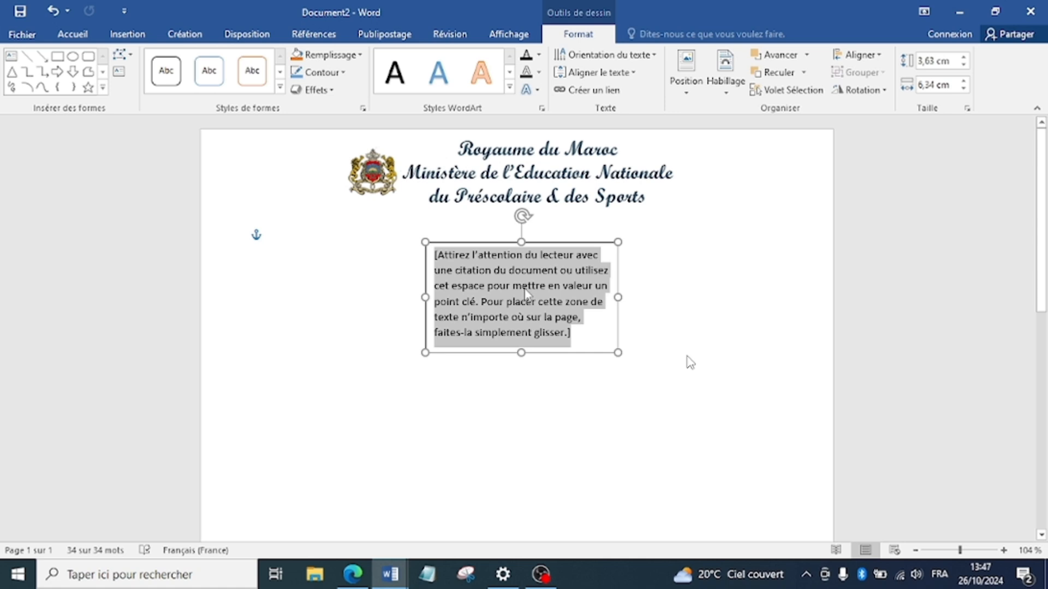
text(FST )
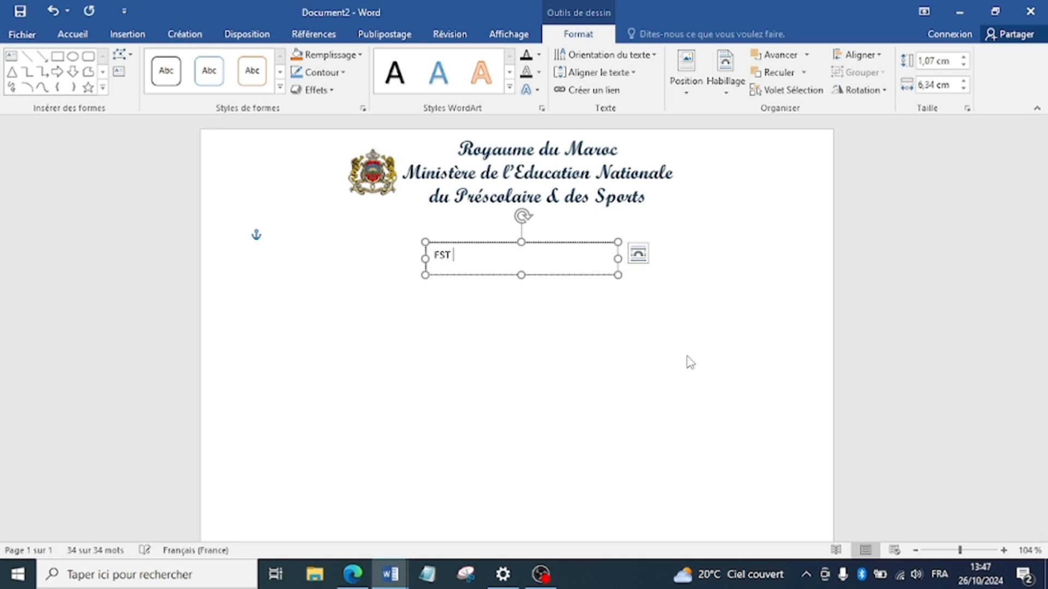
text(MARRA)
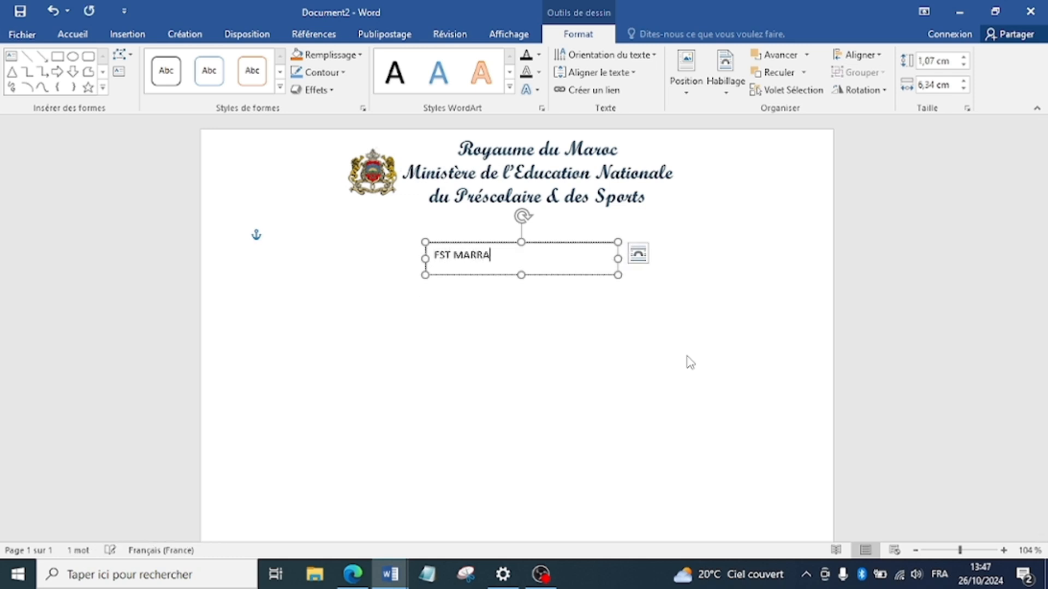
text(KE)
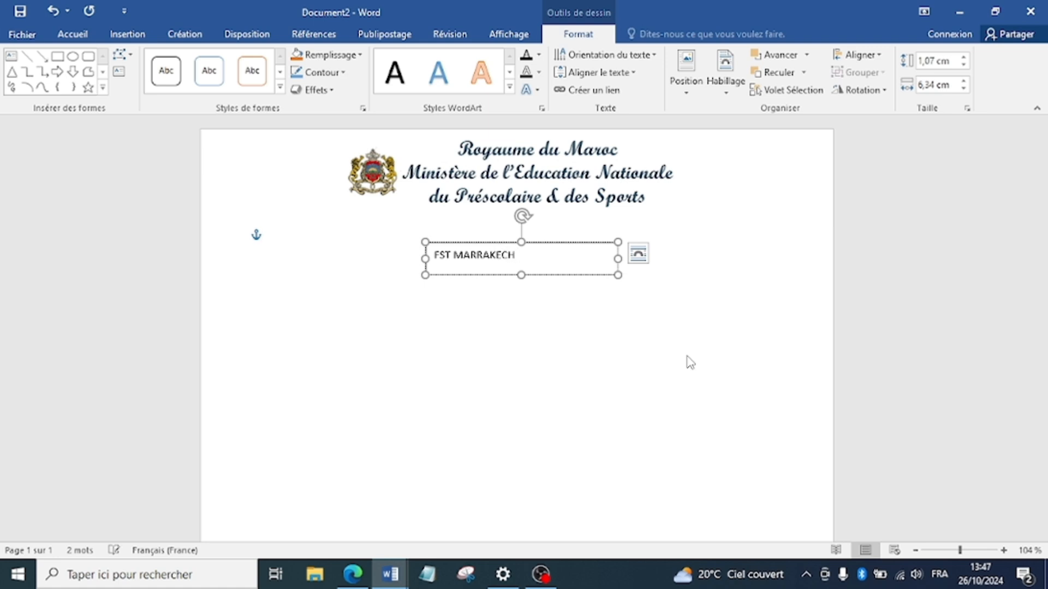
text(CH)
key(Return)
text(Master ......)
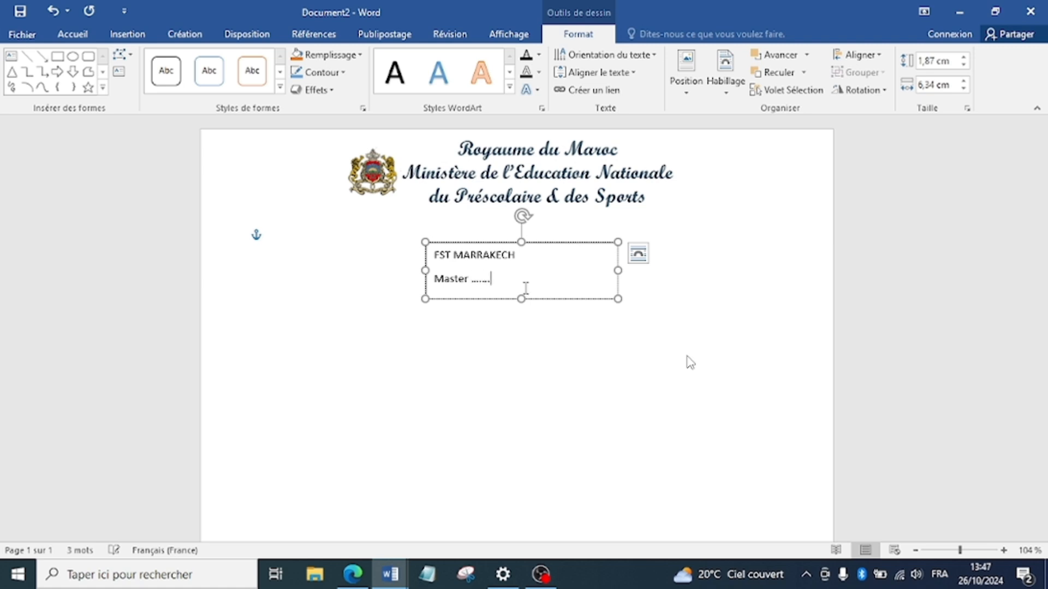
key(Return)
text(An)
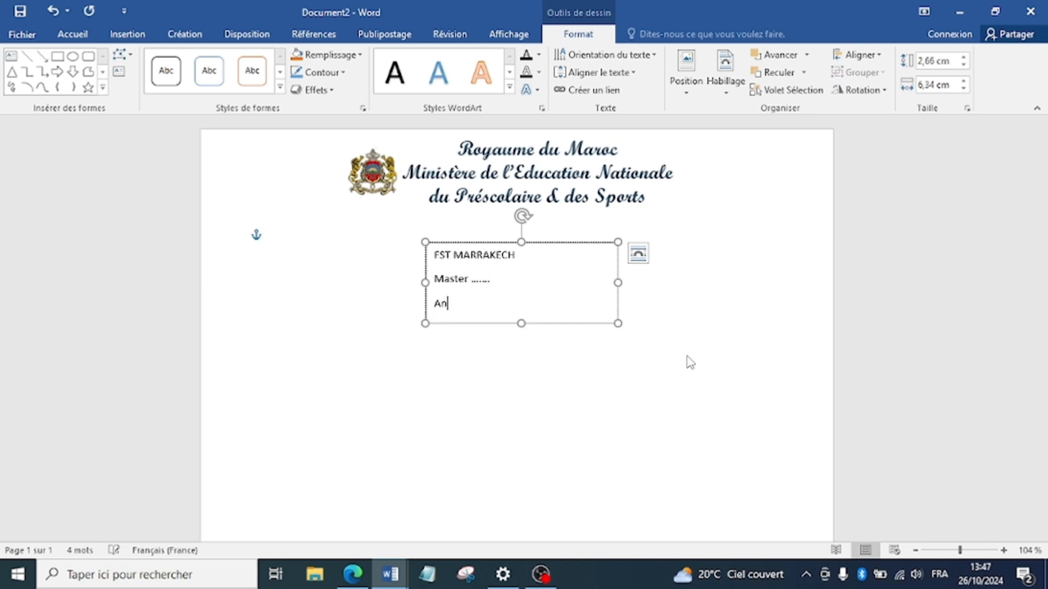
text(née Sci)
text(laire : 202)
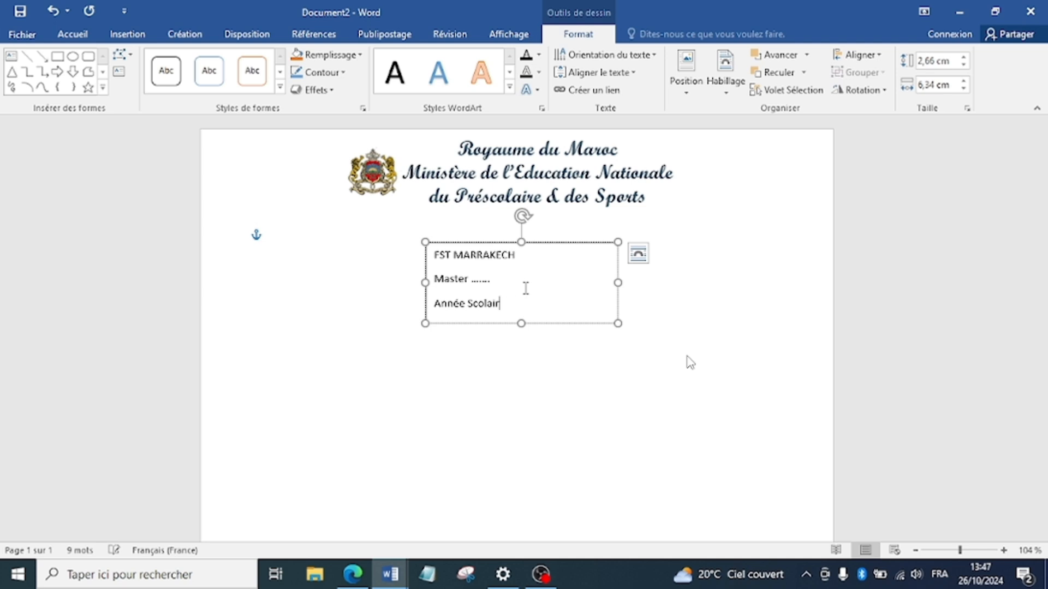
key(BackSpace)
key(BackSpace)
key(BackSpace)
key(BackSpace)
key(BackSpace)
key(BackSpace)
key(BackSpace)
key(BackSpace)
key(BackSpace)
key(BackSpace)
key(BackSpace)
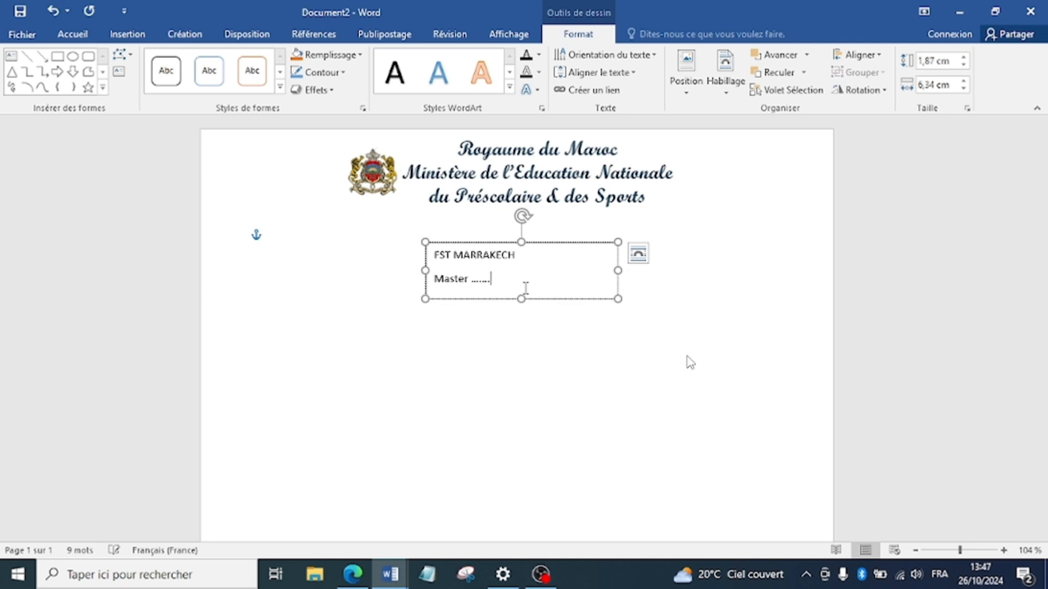
Step: Add the line "Département/ ......." below the Master line and format all the text box's text bold at 14 pt
key(Return)
text(Département/ ......)
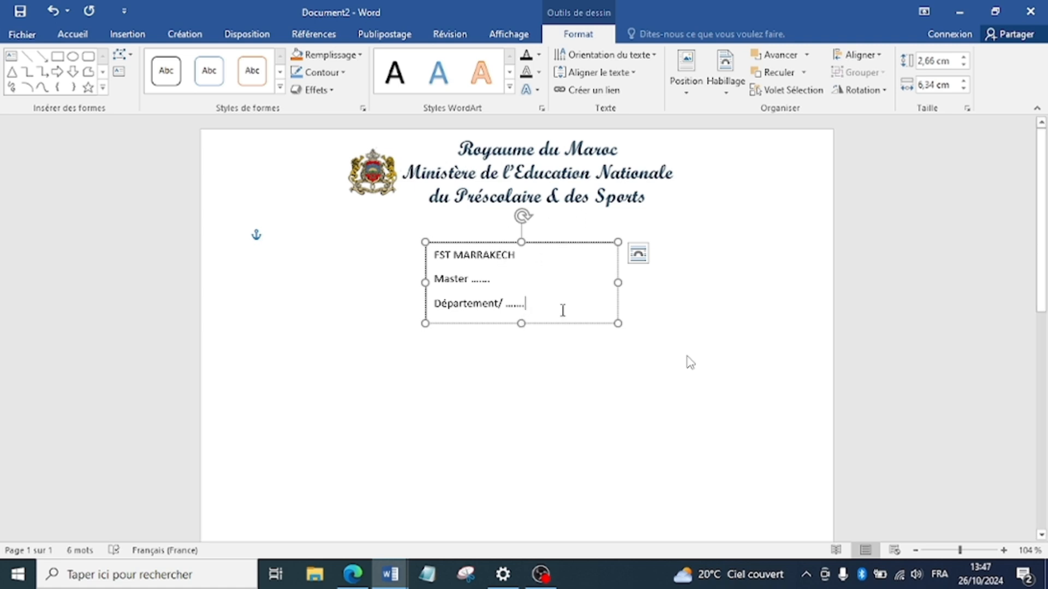
drag(562, 305, 445, 267)
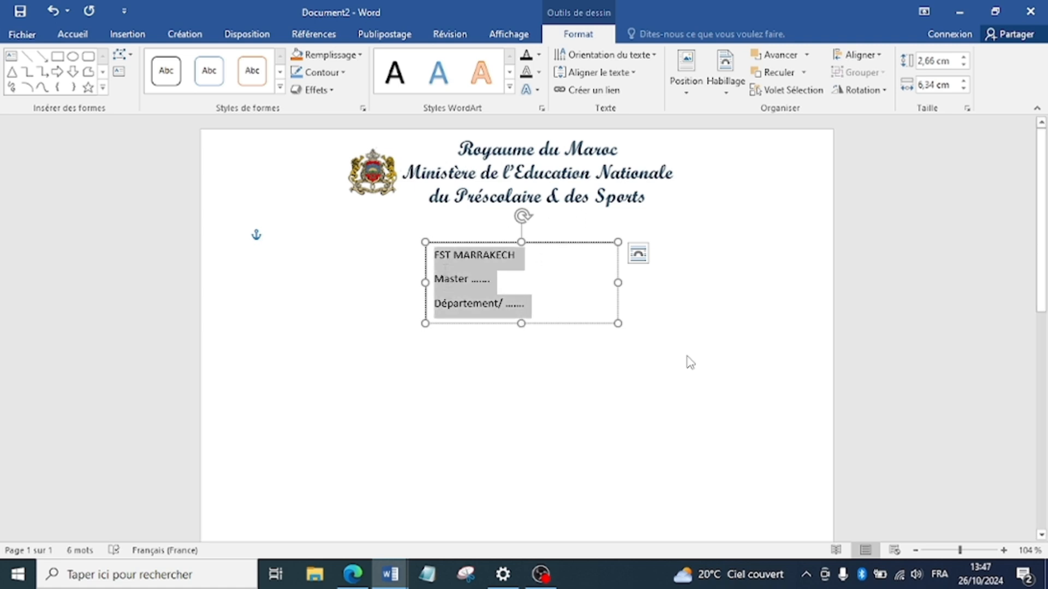
click(87, 35)
click(186, 84)
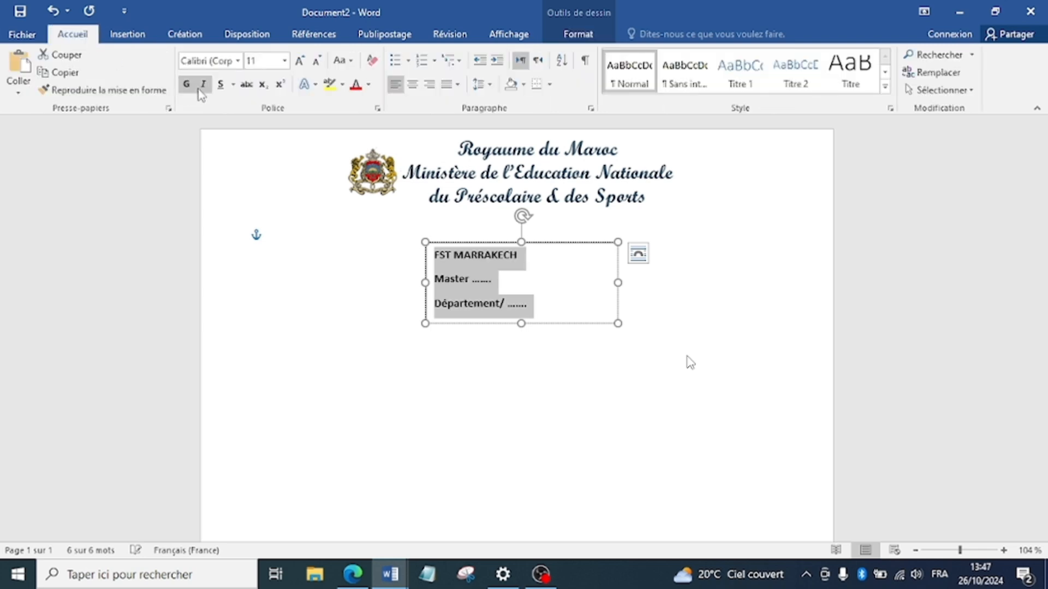
click(284, 60)
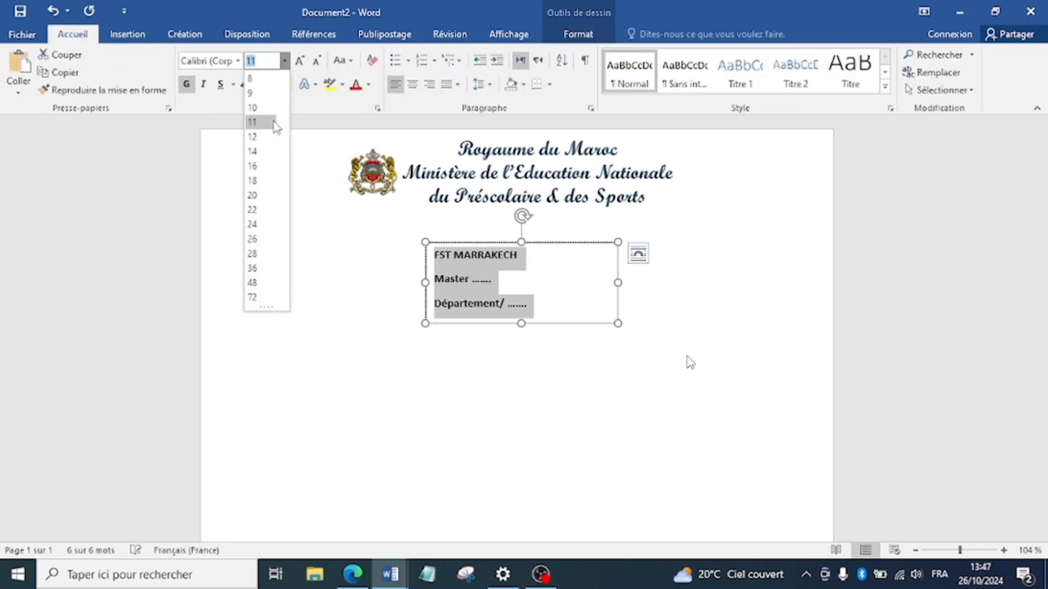
click(286, 151)
click(606, 287)
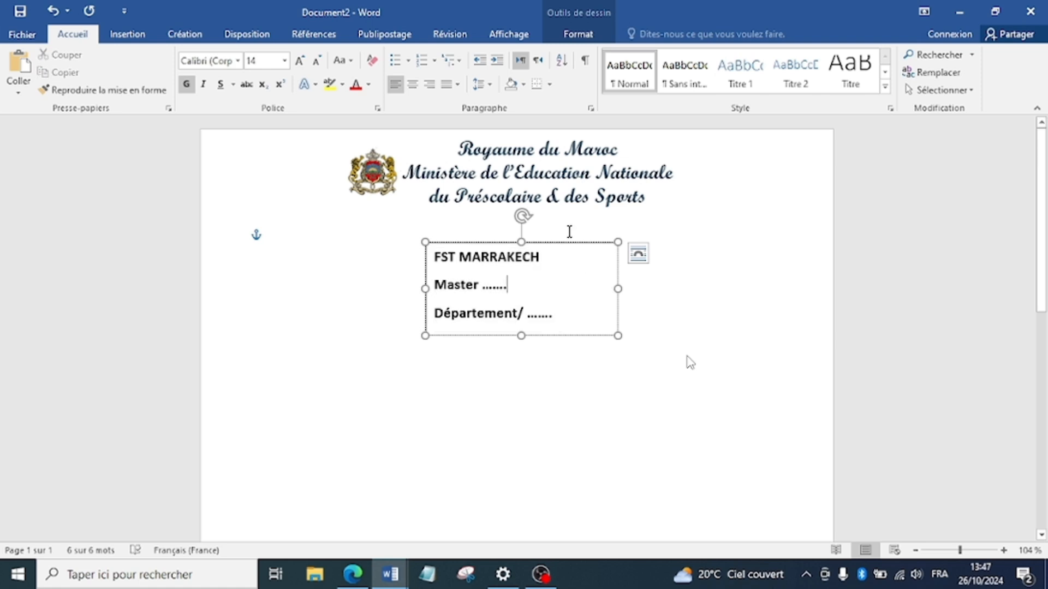
Step: Remove the text box's outline (Sans contour) and nudge the box slightly up and sideways below the logo
click(576, 36)
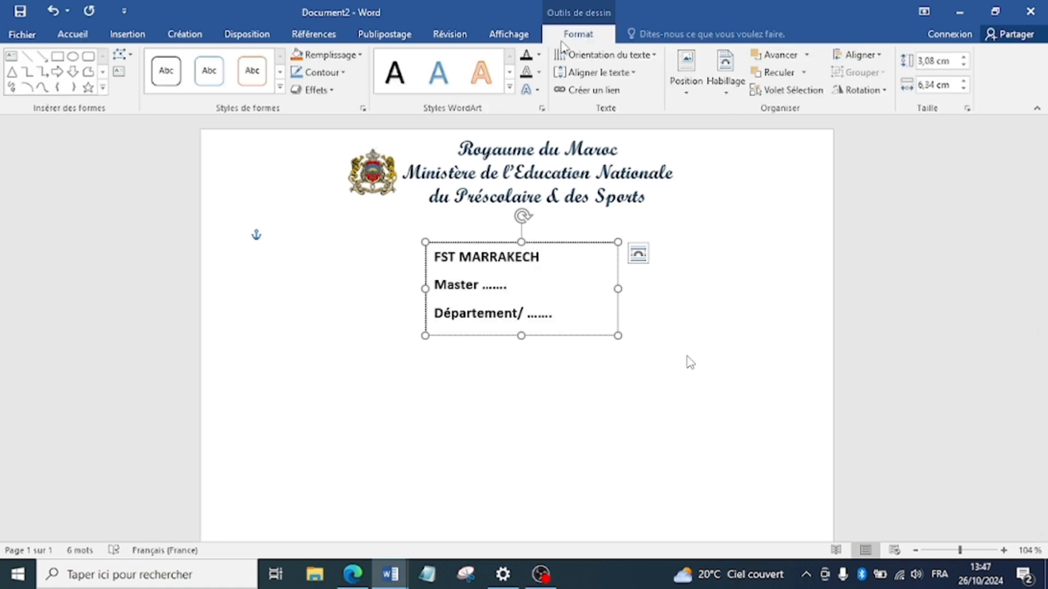
click(344, 74)
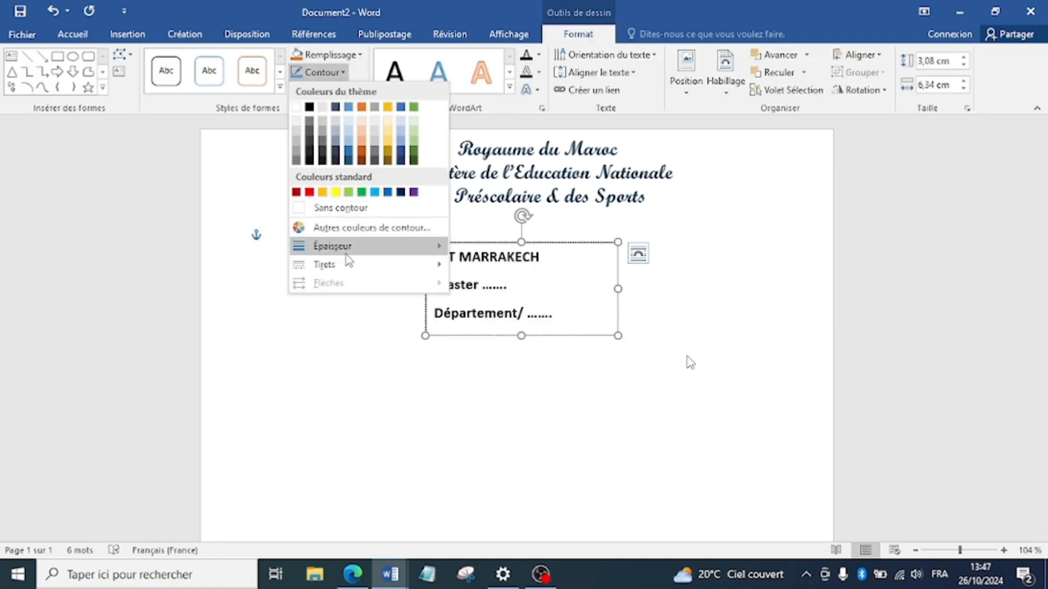
click(350, 208)
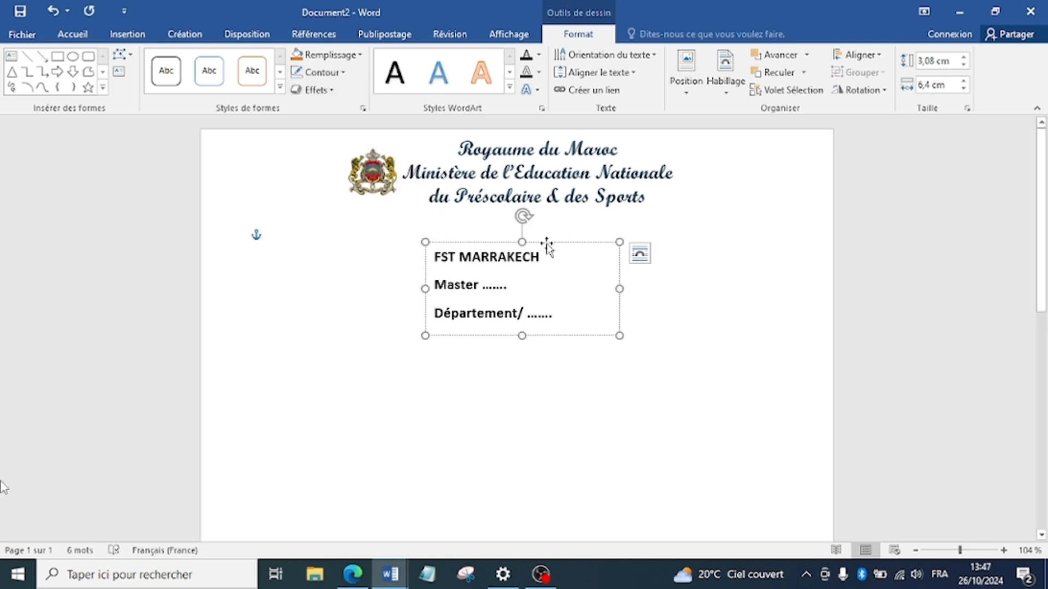
mouse_move(545, 243)
mouse_down()
mouse_move(563, 227)
mouse_move(544, 227)
mouse_up()
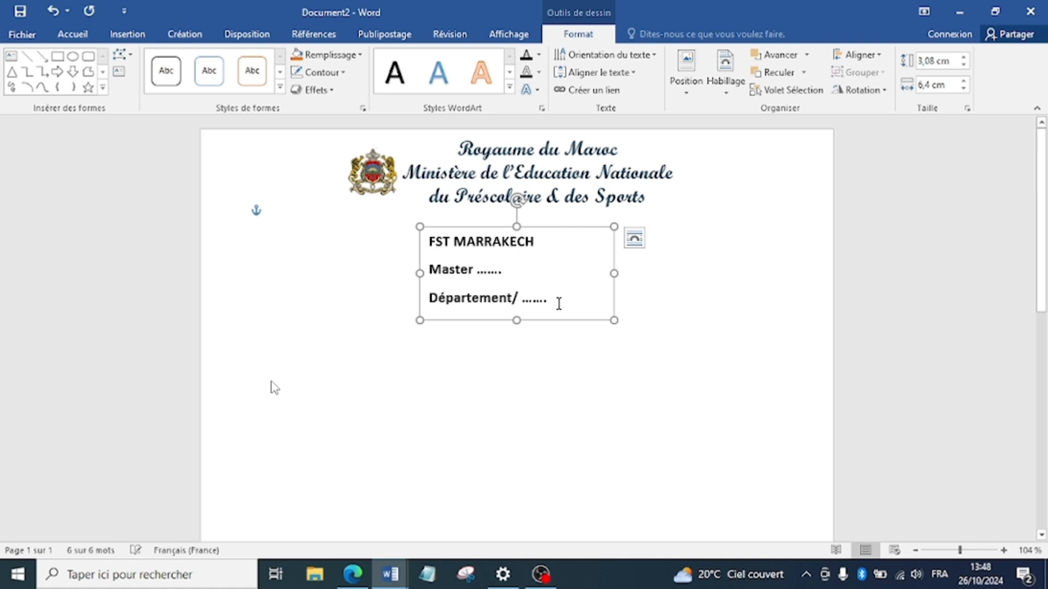
click(541, 376)
click(506, 247)
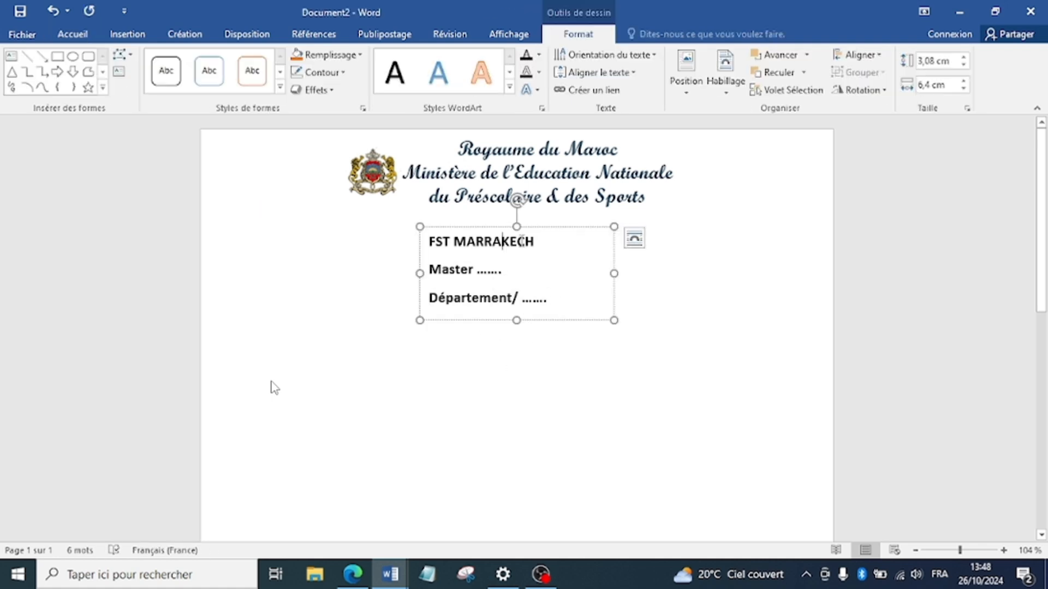
drag(553, 225, 572, 229)
Step: Left-align the three text box lines and increase their indent by one level
drag(577, 308, 450, 247)
click(73, 34)
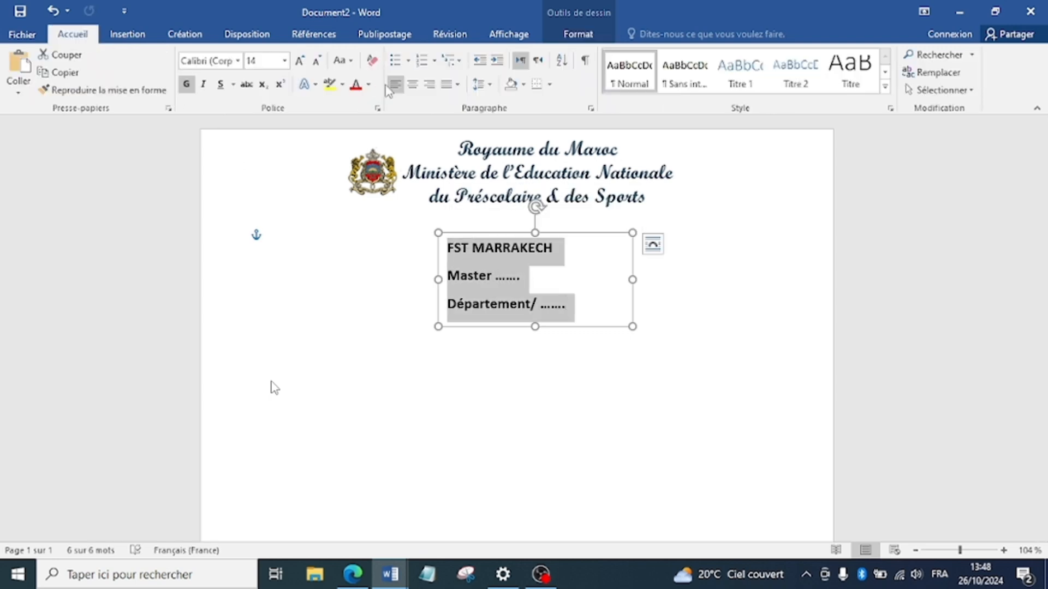
click(412, 85)
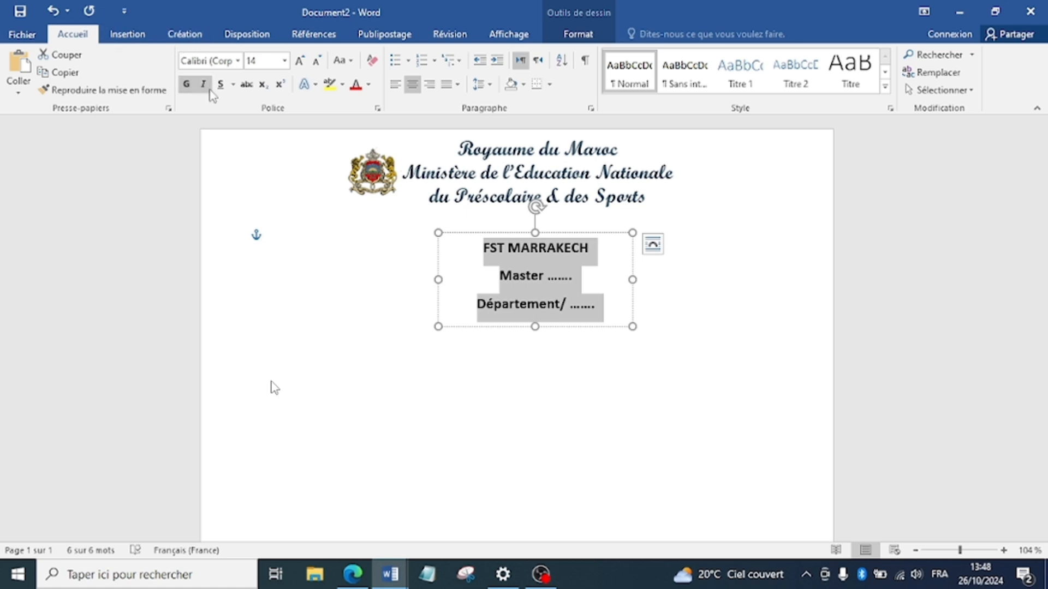
click(395, 85)
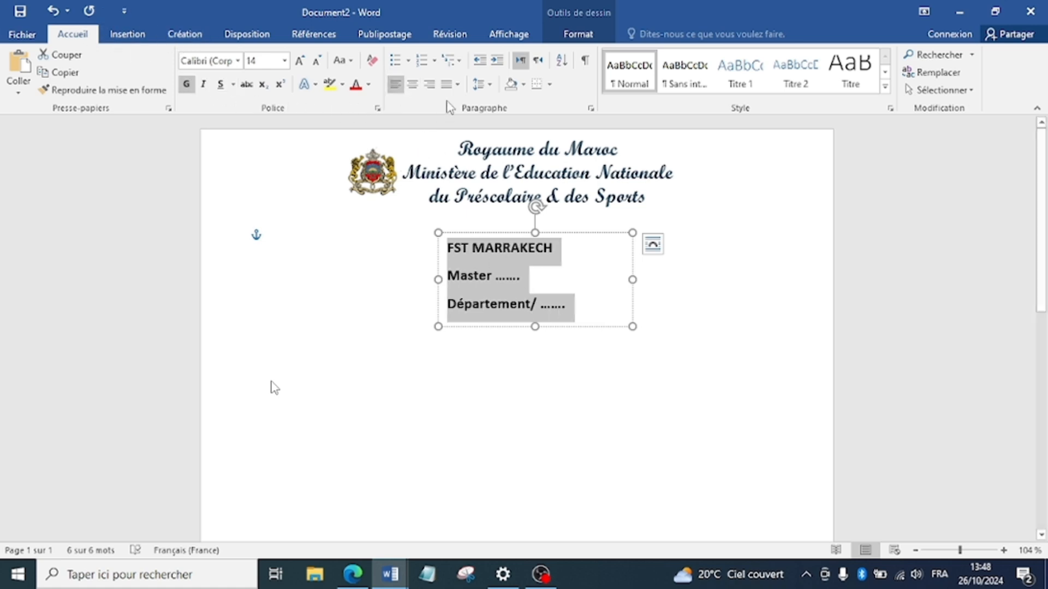
click(497, 60)
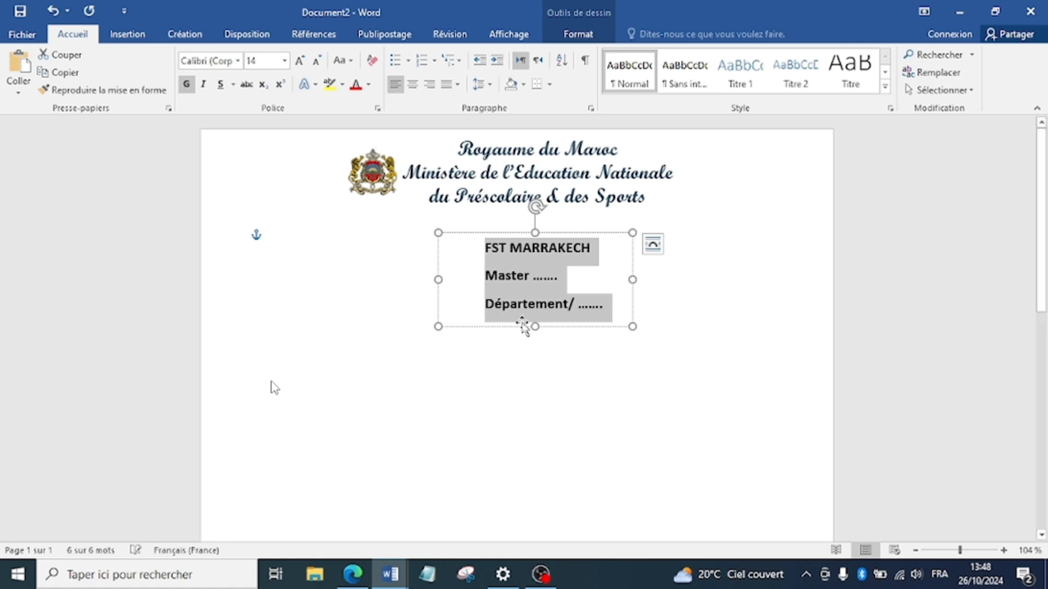
Step: Shift the text box slightly left so that its text sits centred below the logo, and deselect it
click(537, 378)
click(532, 250)
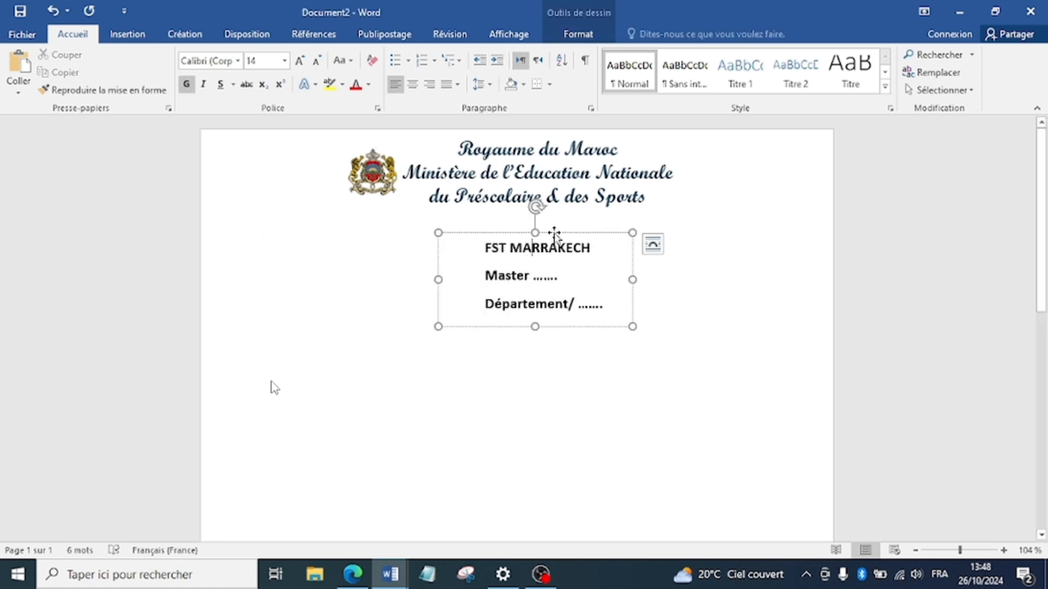
drag(557, 234, 538, 232)
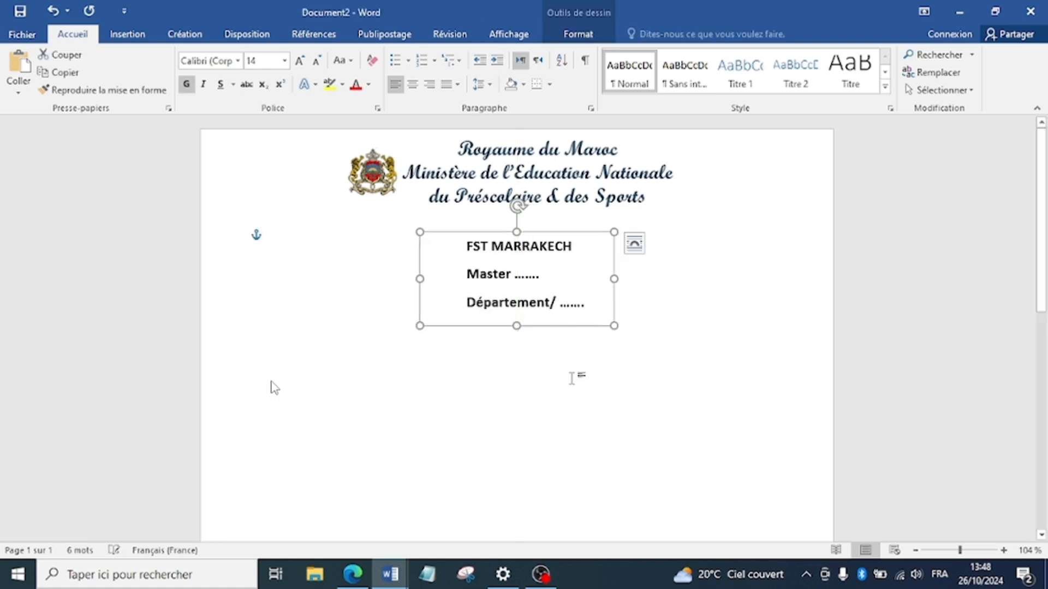
click(580, 377)
click(533, 257)
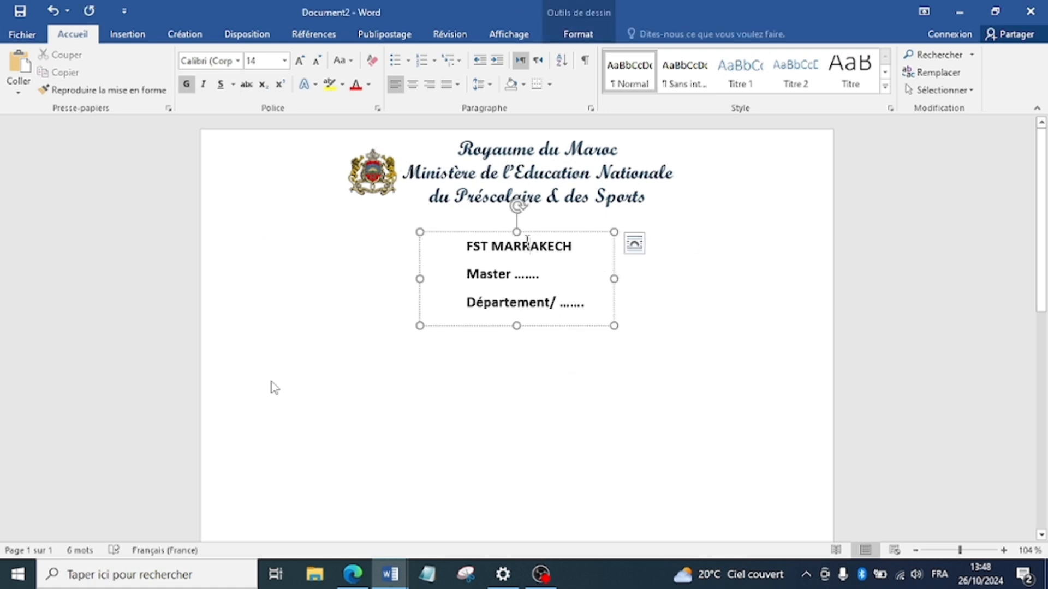
click(561, 371)
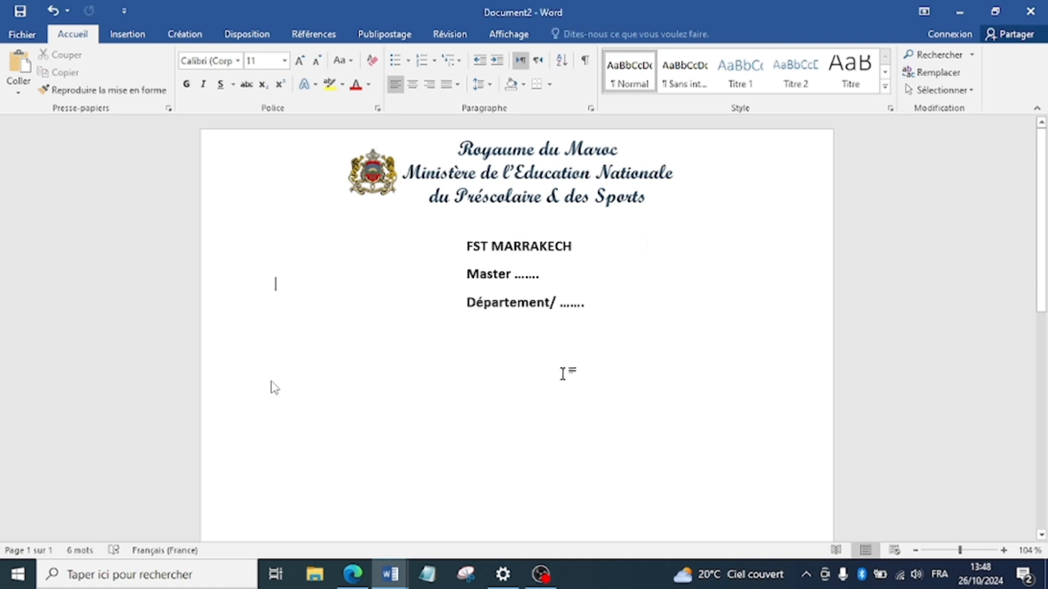
Step: Draw a rounded rectangle about 19.25 × 3.07 cm across the page, some distance below the text box
scroll(562, 370, down, 2)
scroll(563, 374, up, 1)
scroll(563, 374, up, 1)
click(126, 34)
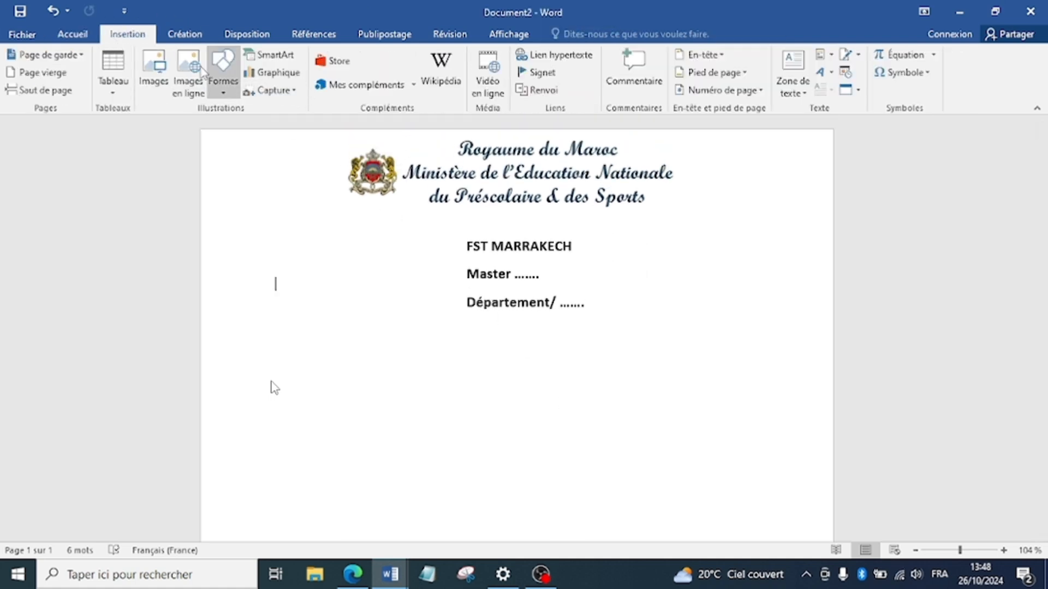
click(222, 71)
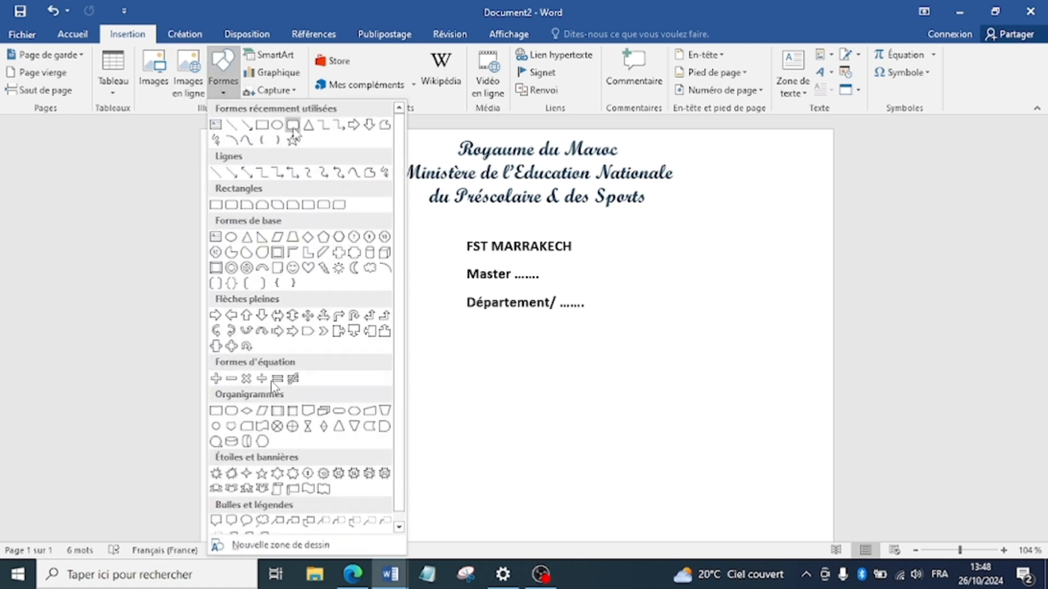
click(293, 125)
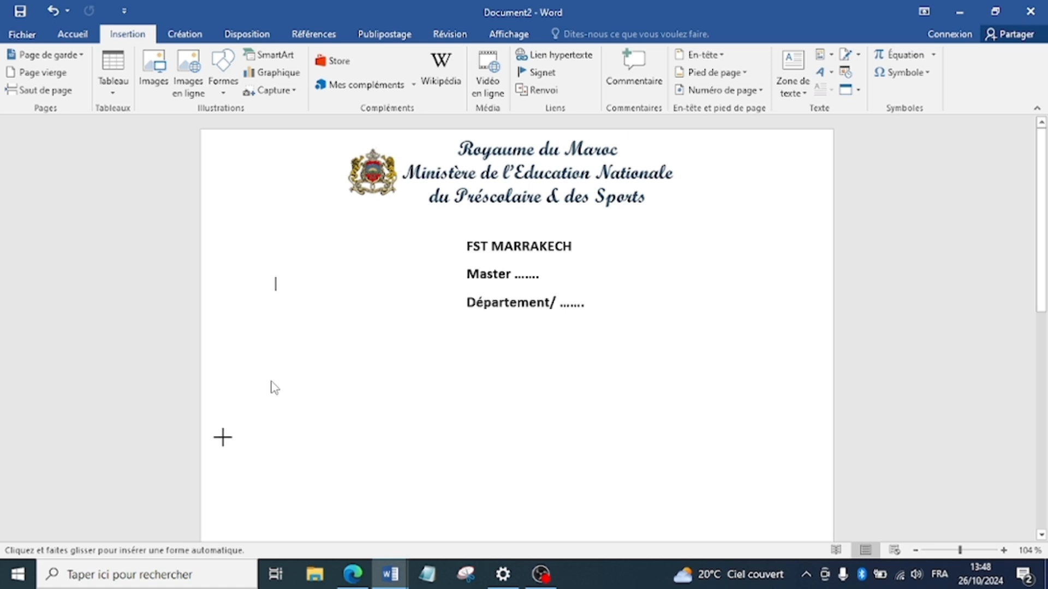
drag(223, 438, 805, 531)
scroll(733, 474, down, 1)
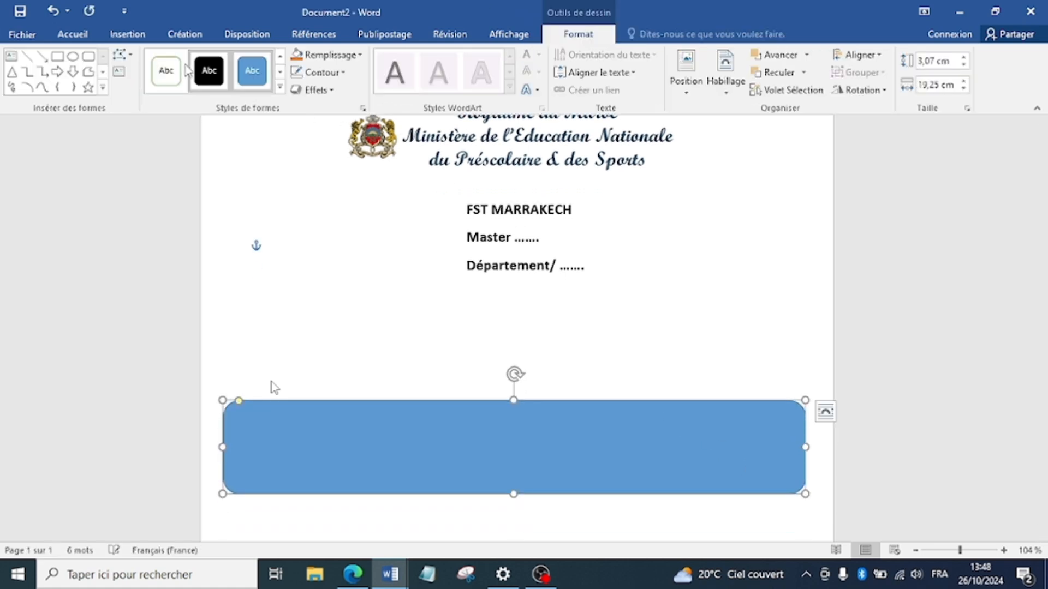
Step: Give the rounded rectangle a white-filled shape style with a black outline 2¼ pt thick
click(331, 54)
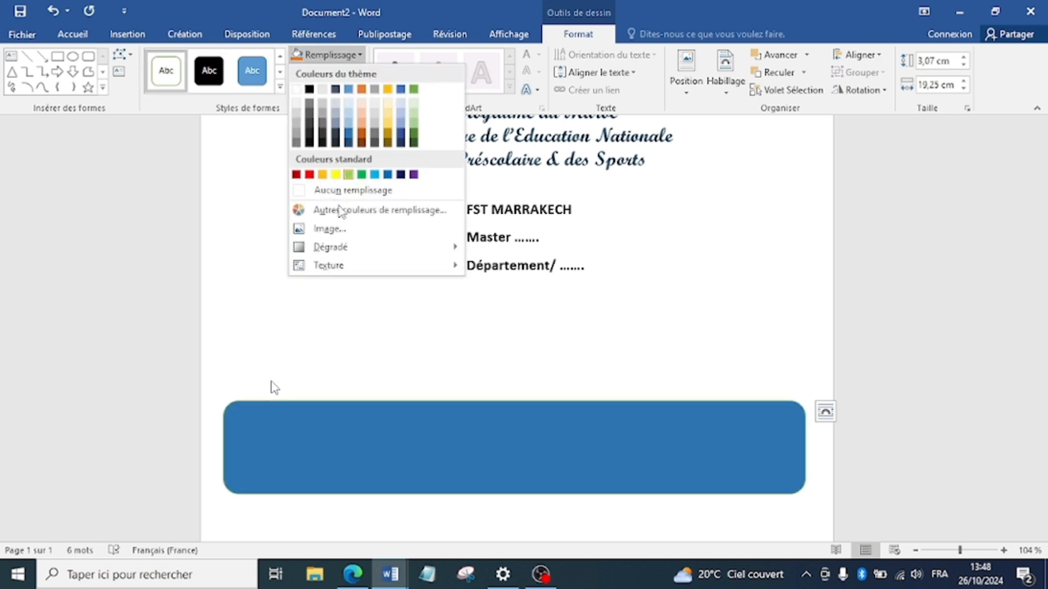
click(309, 89)
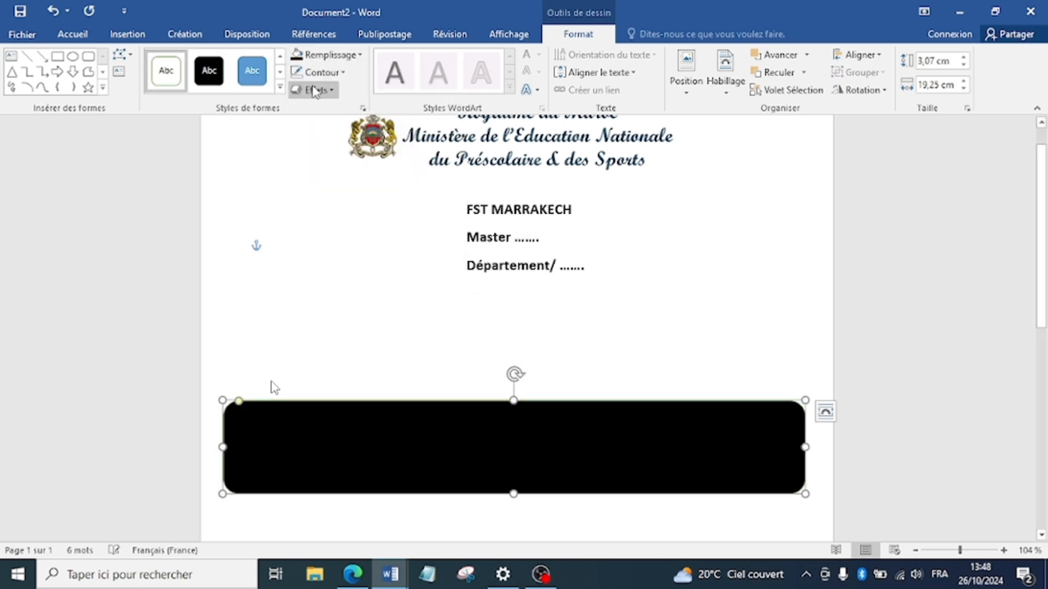
click(174, 81)
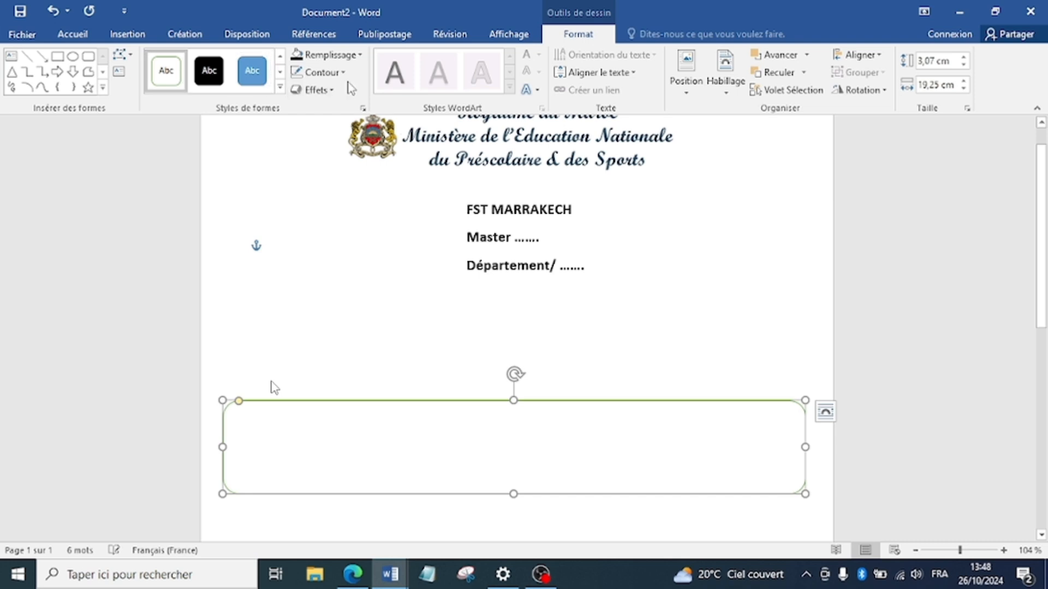
click(321, 72)
click(309, 111)
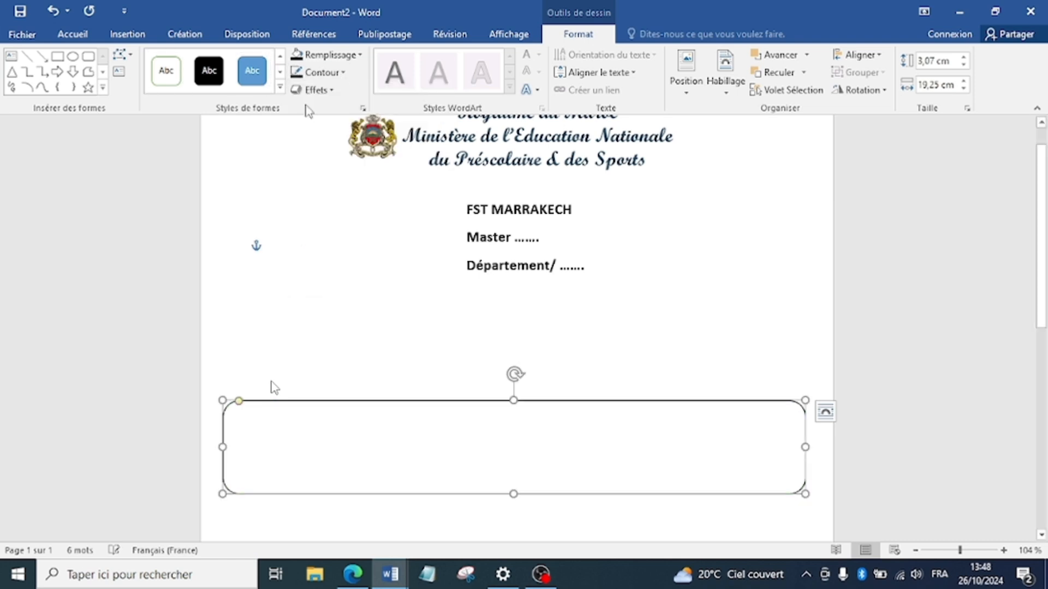
click(339, 80)
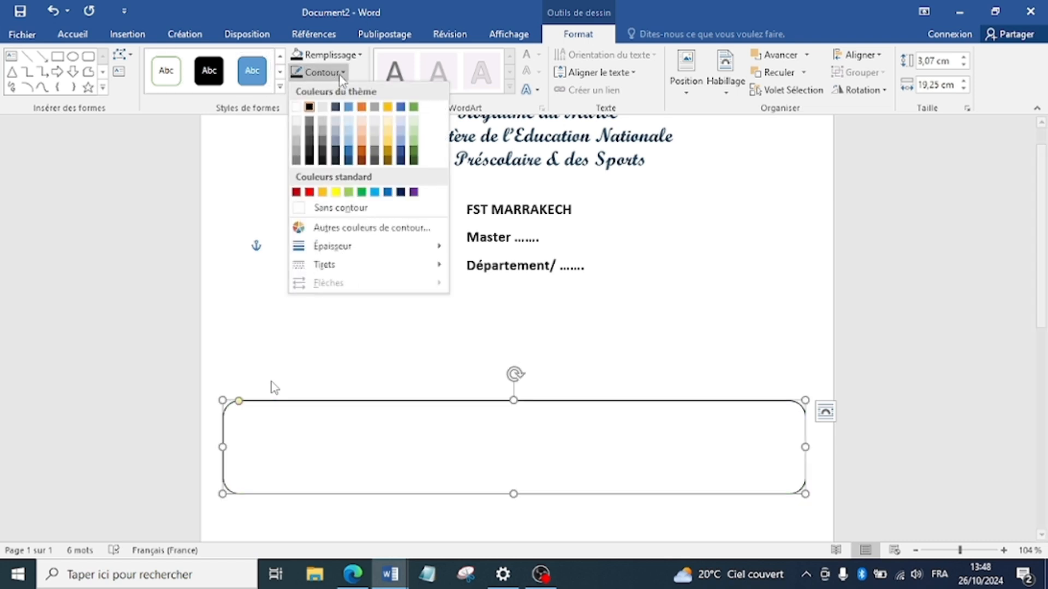
mouse_move(333, 246)
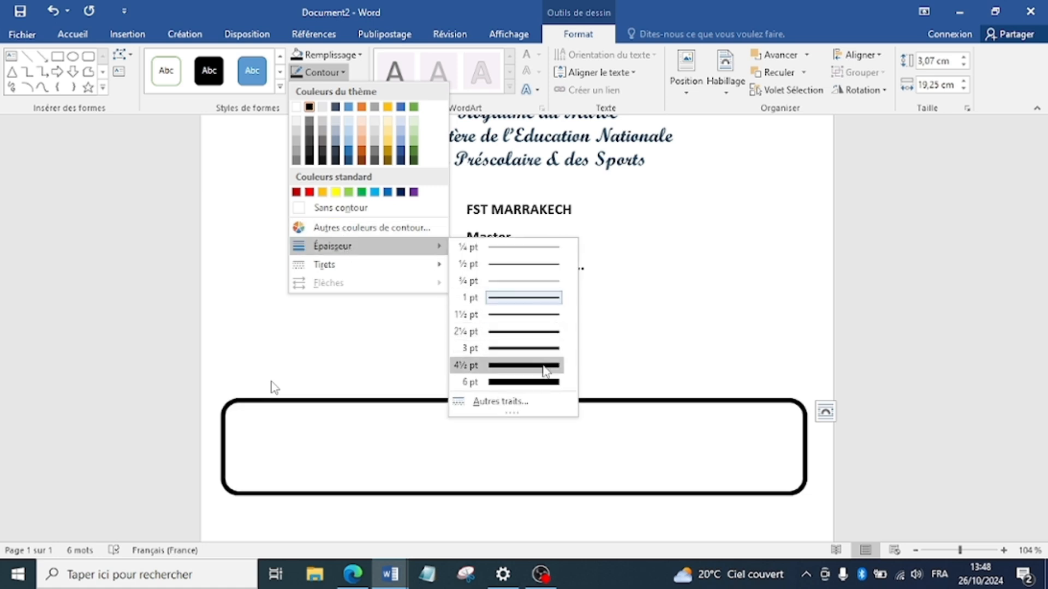
click(539, 338)
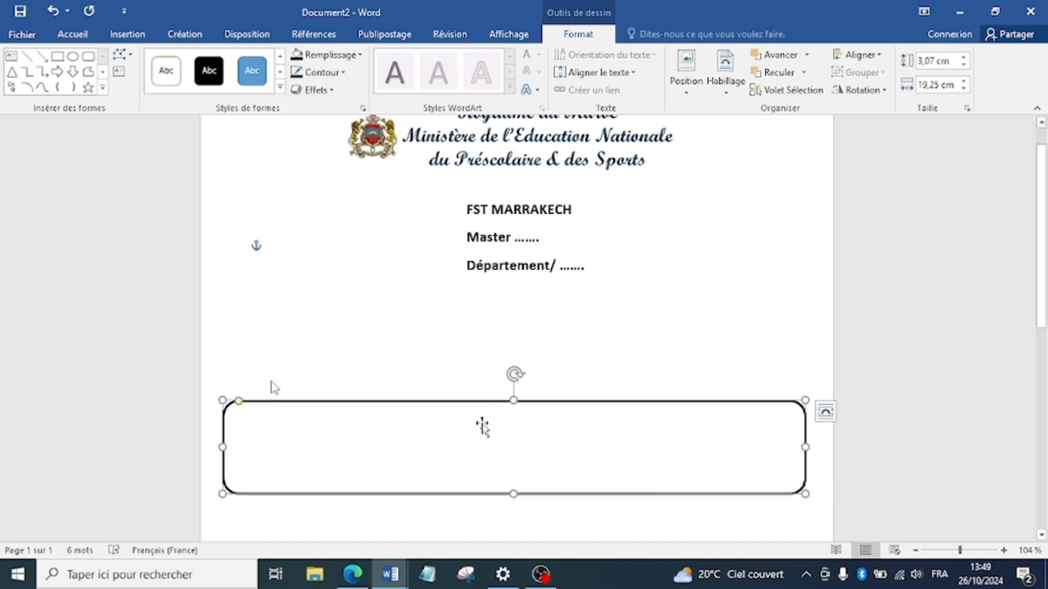
text(Raq)
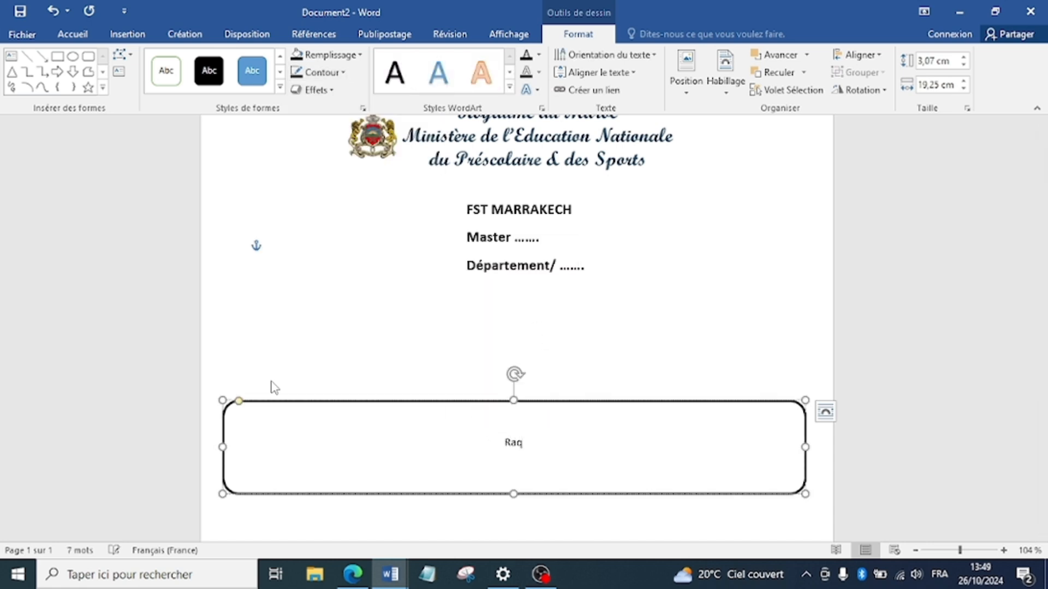
text(apport de stage)
key(BackSpace)
key(BackSpace)
key(BackSpace)
key(BackSpace)
key(BackSpace)
key(BackSpace)
key(BackSpace)
key(BackSpace)
key(BackSpace)
key(BackSpace)
Step: Enter the title "Recherche sur ........" inside the rounded rectangle
text(Recherche sur )
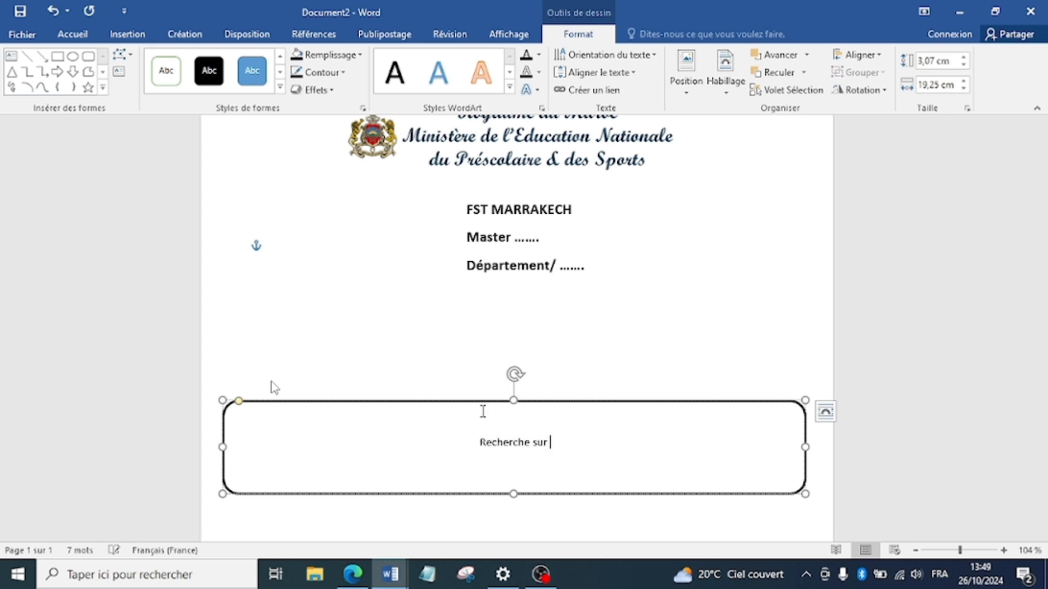
text(.......)
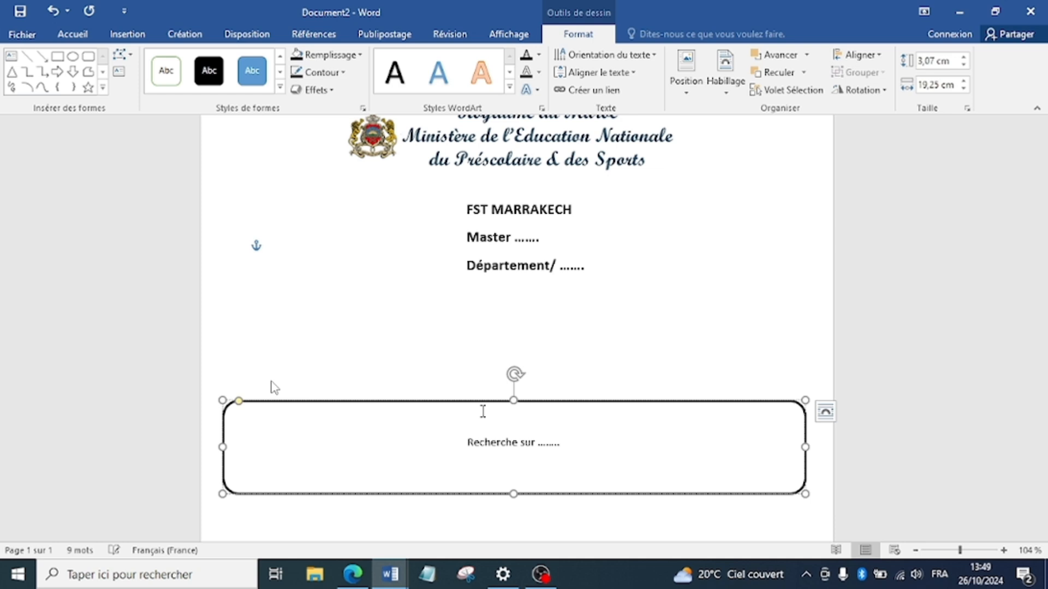
Step: Shorten the title inside the rounded rectangle to "Recherche"
drag(572, 443, 444, 446)
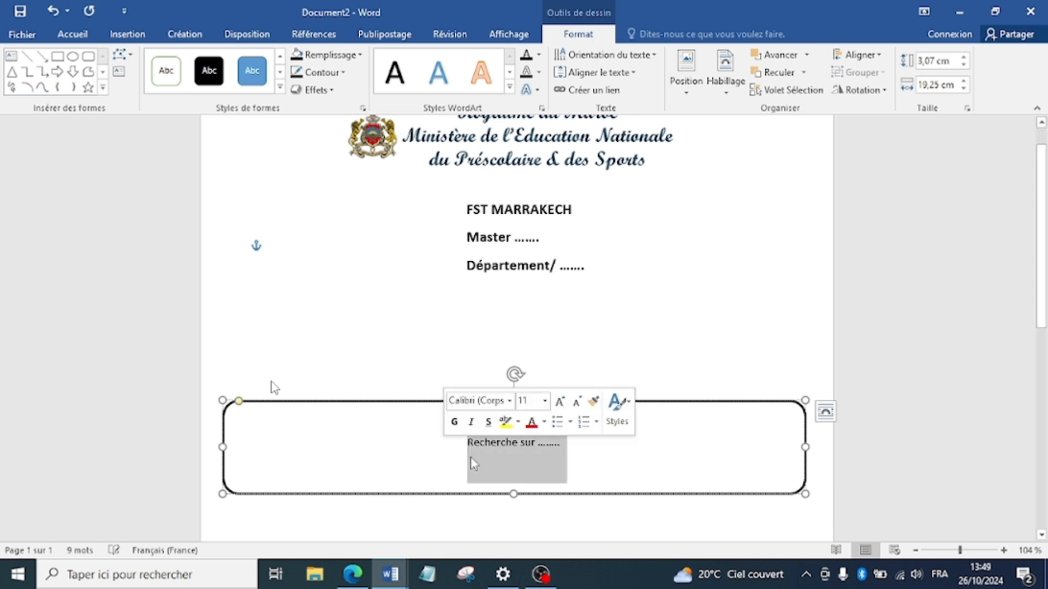
click(531, 465)
drag(561, 447, 542, 447)
key(BackSpace)
key(BackSpace)
key(BackSpace)
key(BackSpace)
key(BackSpace)
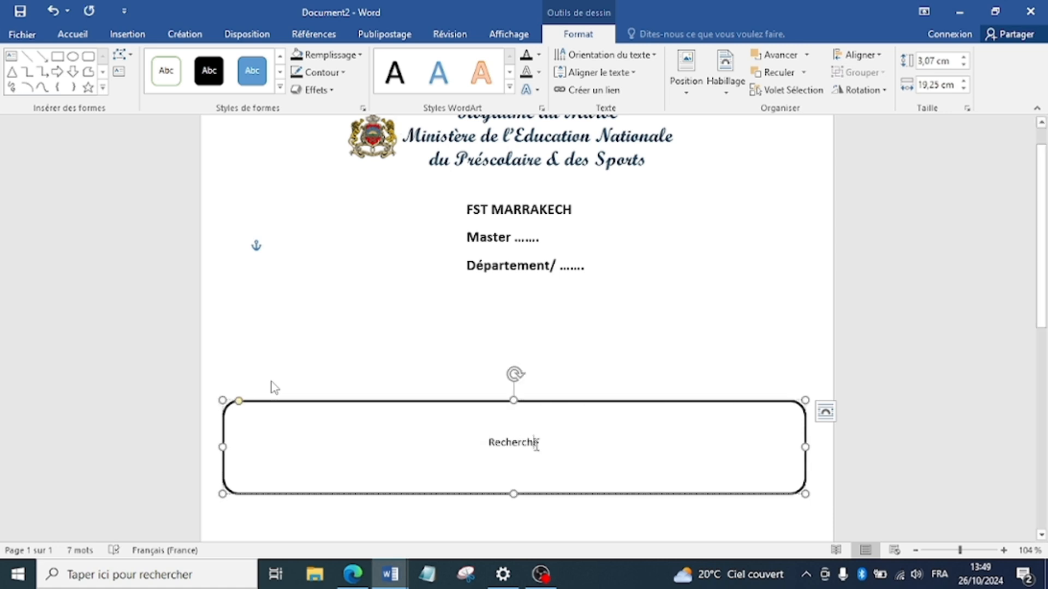
Step: Make the title "Recherche" bold and set its font to Berlin Sans FB Demi
drag(540, 441, 538, 466)
click(546, 419)
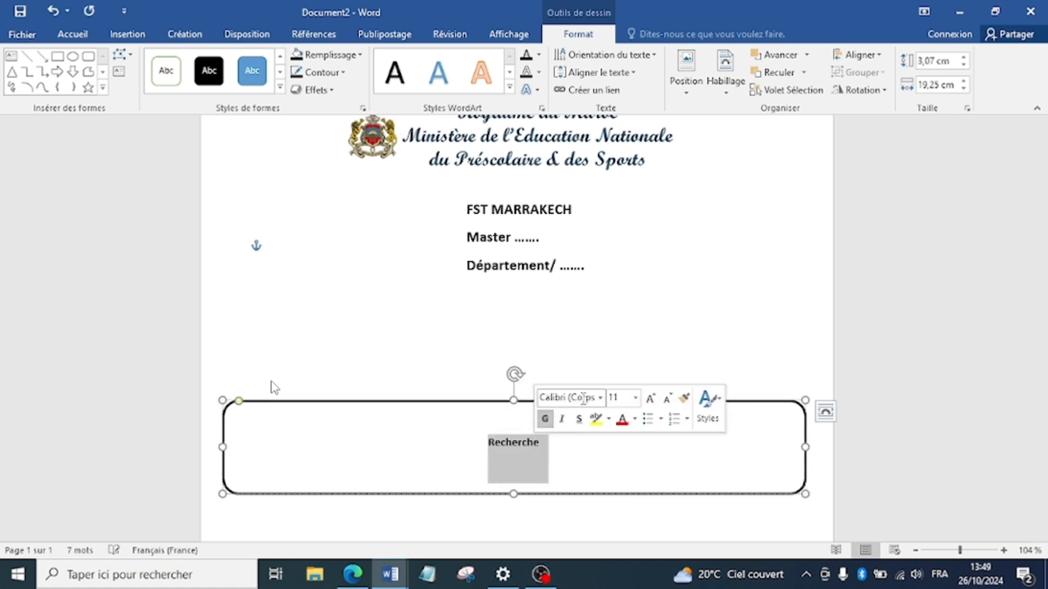
click(600, 398)
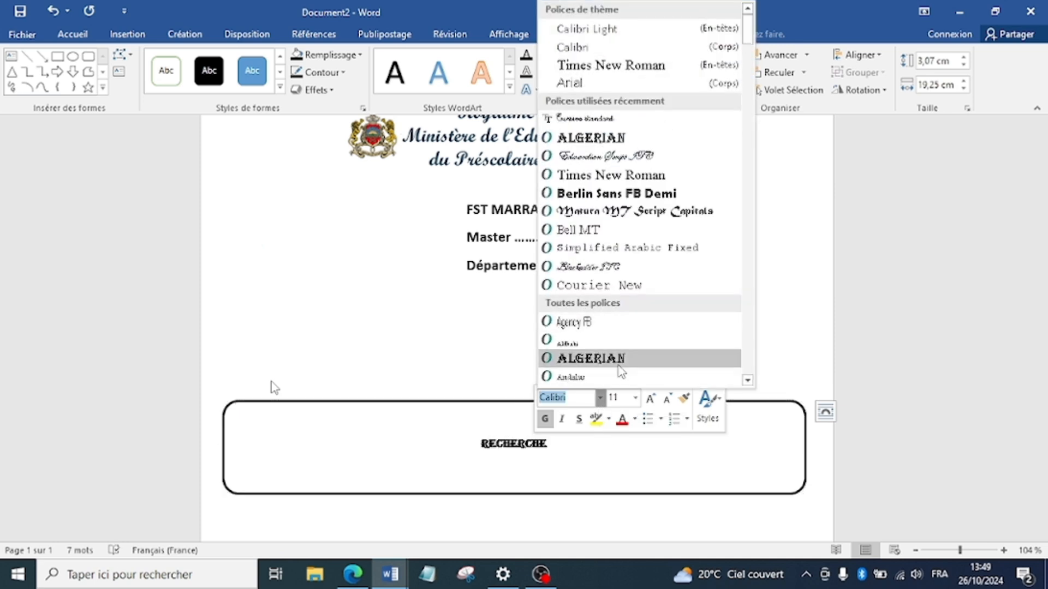
click(606, 196)
Step: Enlarge the title "Recherche" to font size 36
click(72, 34)
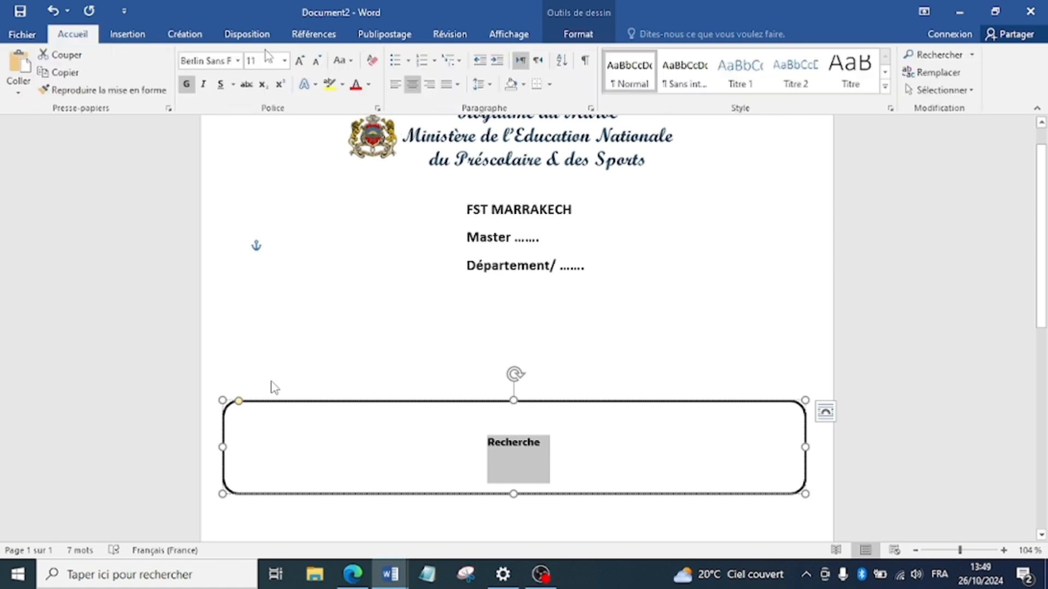
click(300, 61)
click(300, 61)
click(300, 61)
click(300, 60)
click(299, 61)
click(300, 61)
click(300, 60)
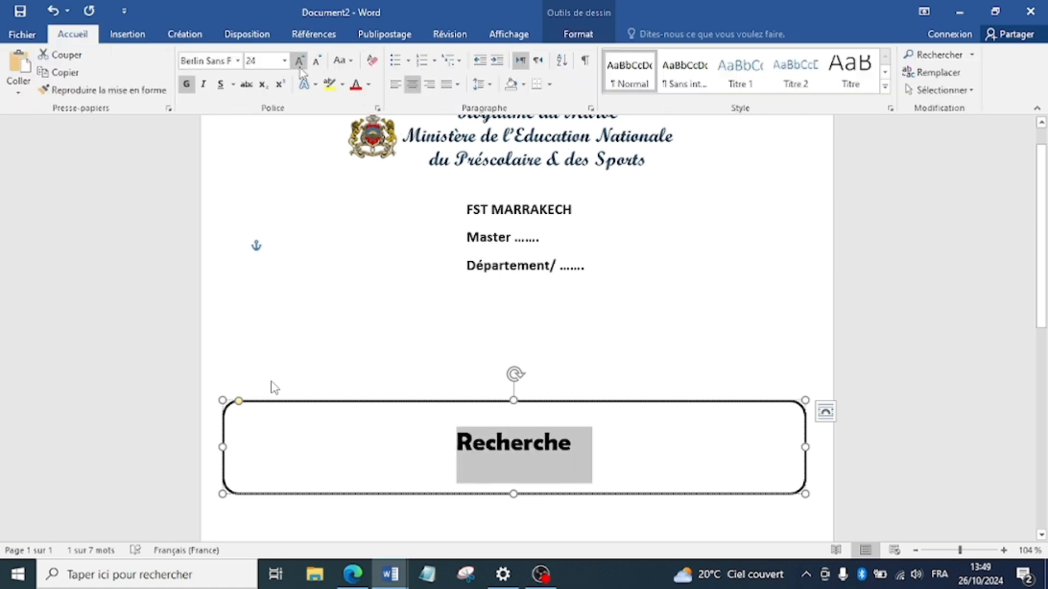
click(300, 61)
click(299, 61)
click(300, 61)
click(300, 61)
click(299, 61)
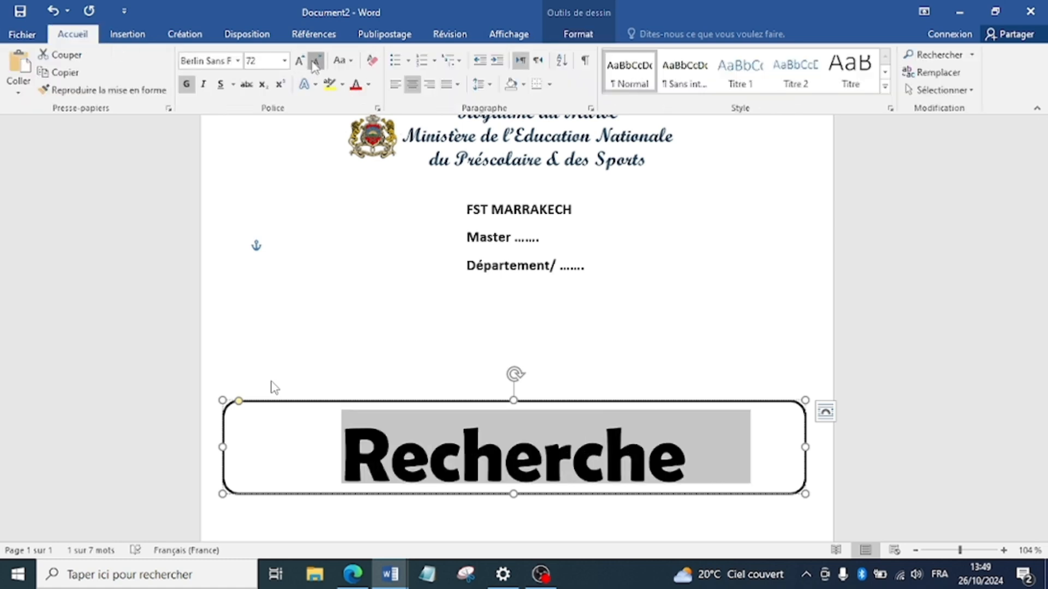
click(314, 61)
click(314, 61)
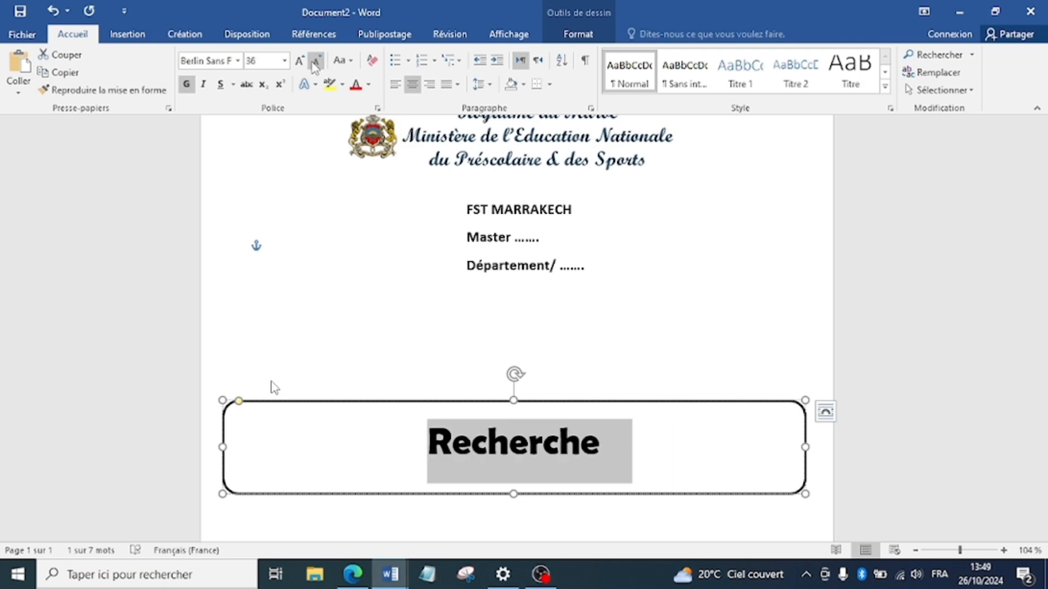
click(368, 85)
click(375, 240)
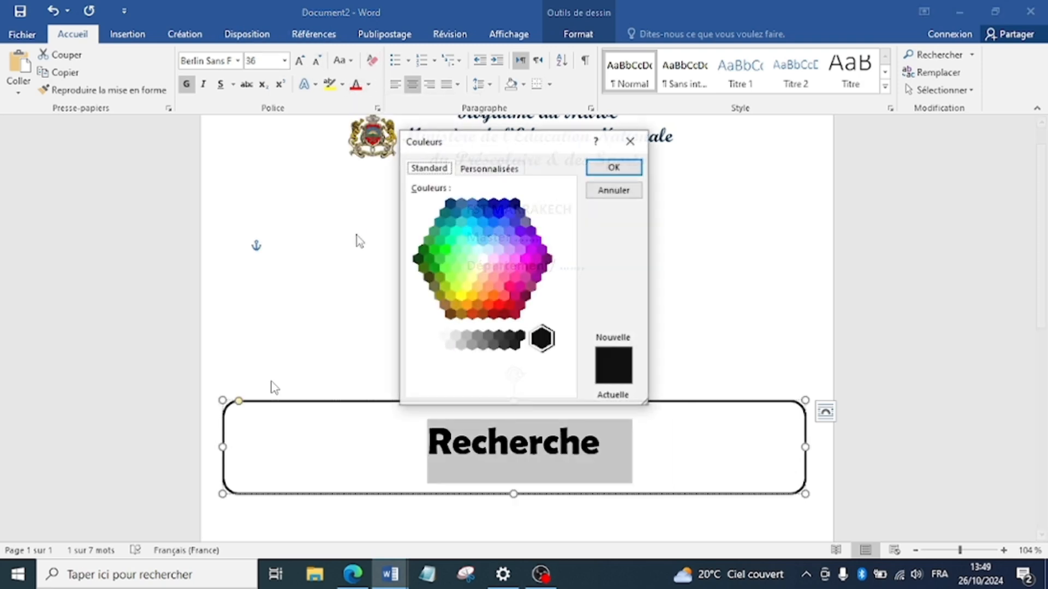
click(630, 141)
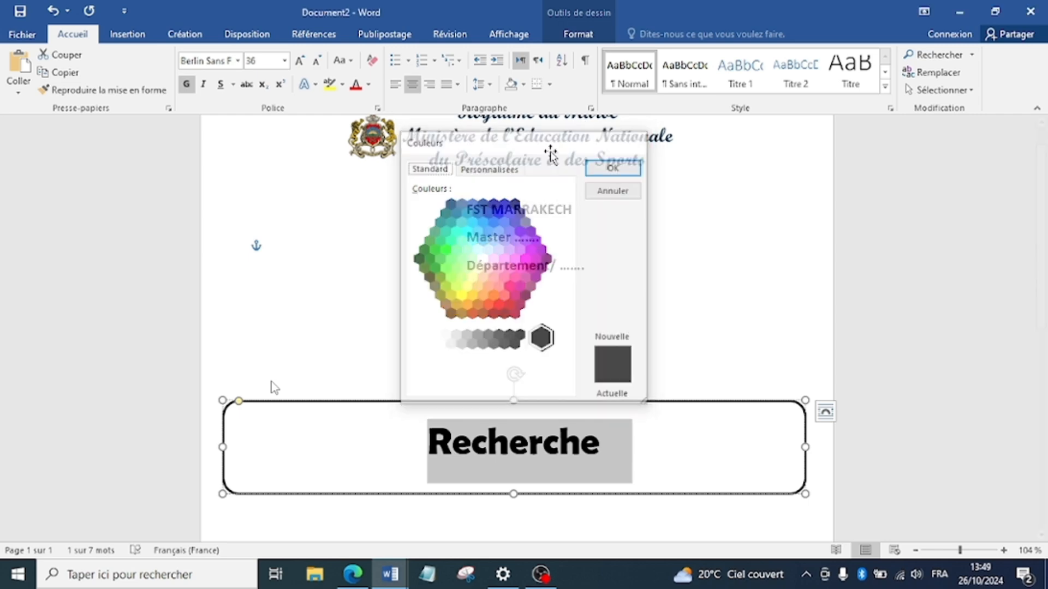
Step: Colour the title "Recherche" with the standard dark red and deselect the text
click(370, 86)
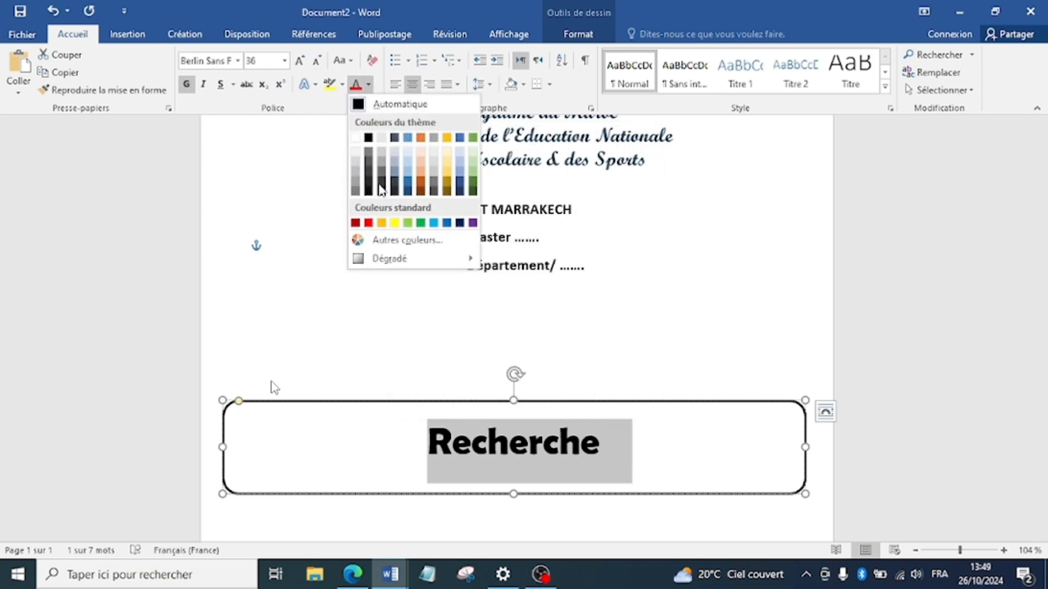
click(355, 224)
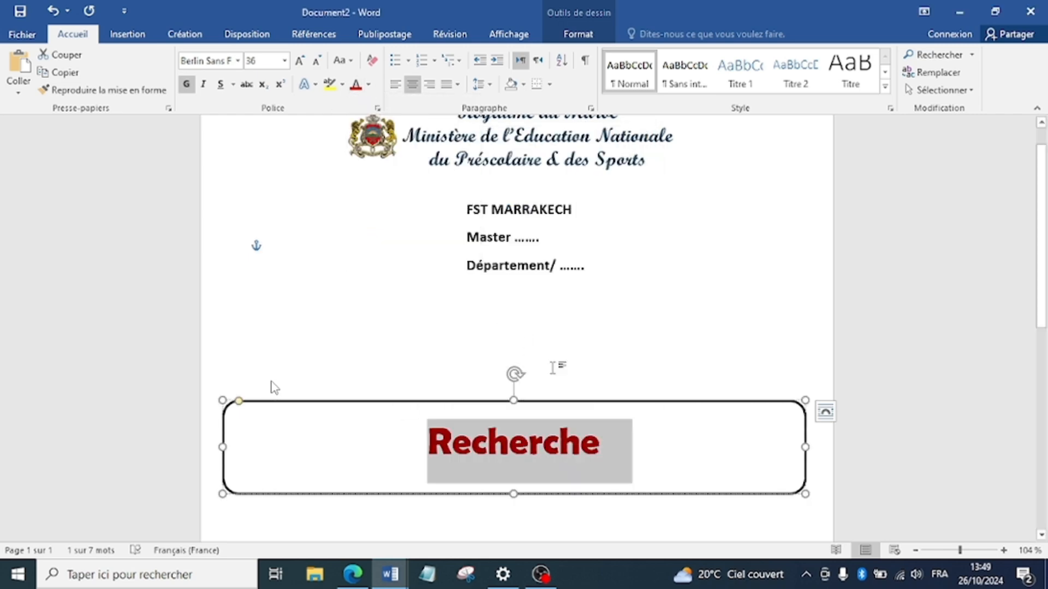
click(623, 419)
Step: Shift the rounded title rectangle slightly to the right so that it sits centred across the page
scroll(595, 452, down, 10)
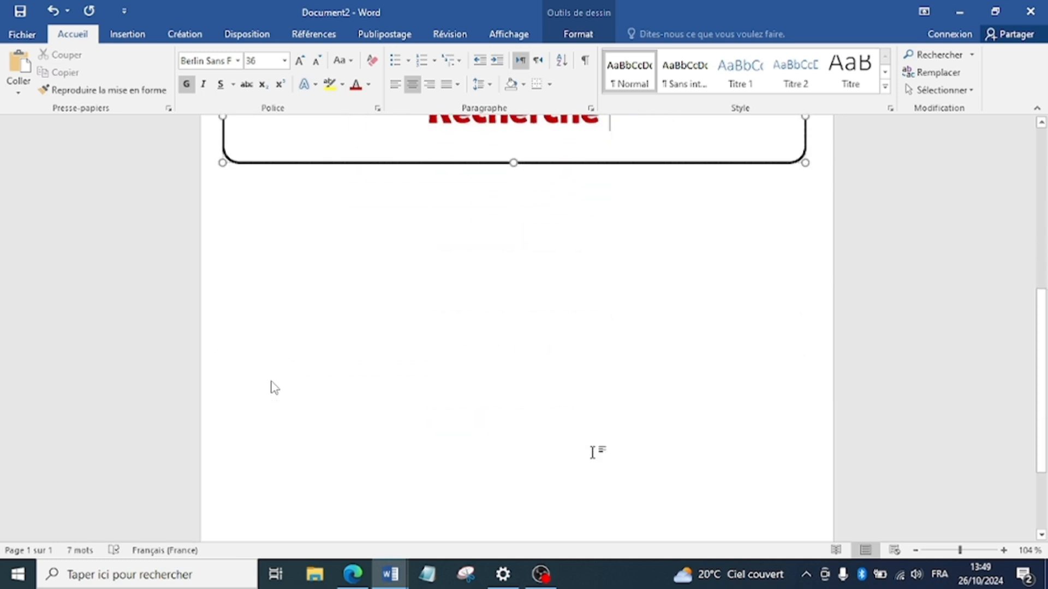
scroll(591, 452, up, 10)
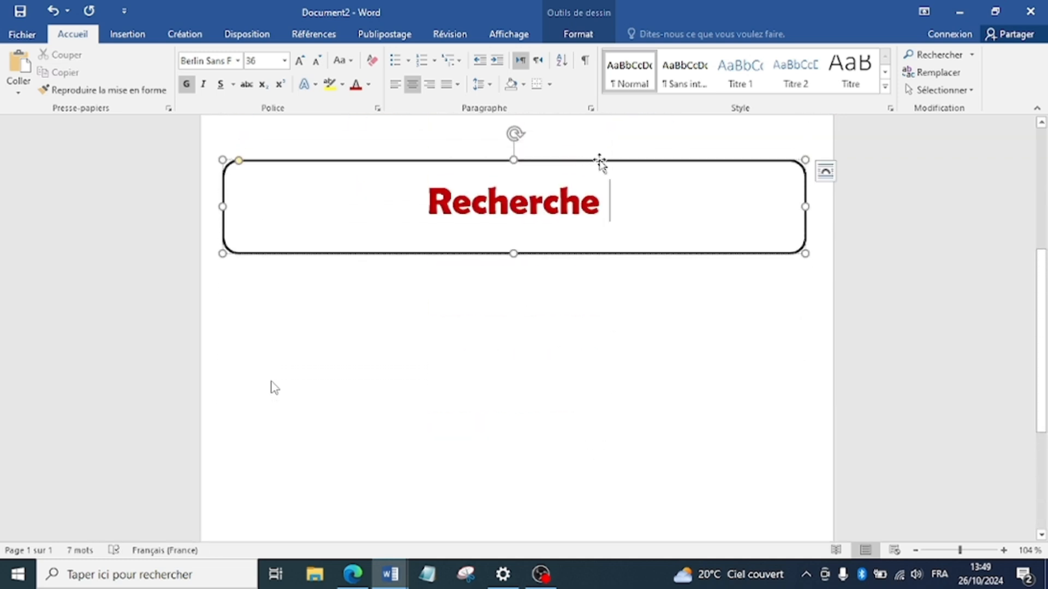
drag(599, 161, 619, 147)
Step: Draw a rectangle about 6.43 × 3.53 cm on the left side of the page, below the title frame
scroll(618, 362, down, 5)
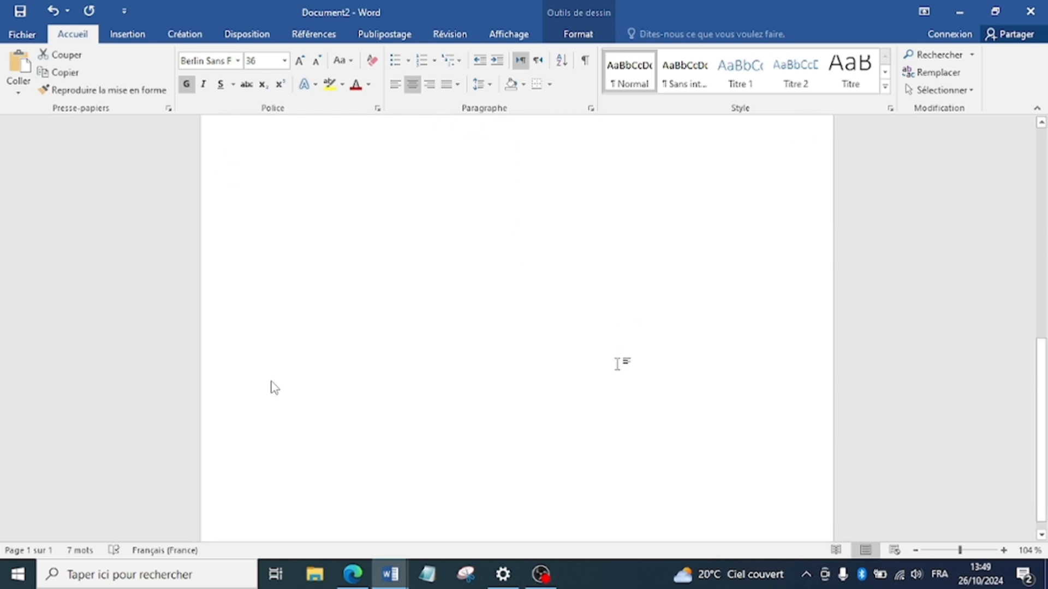
scroll(618, 363, up, 4)
click(127, 34)
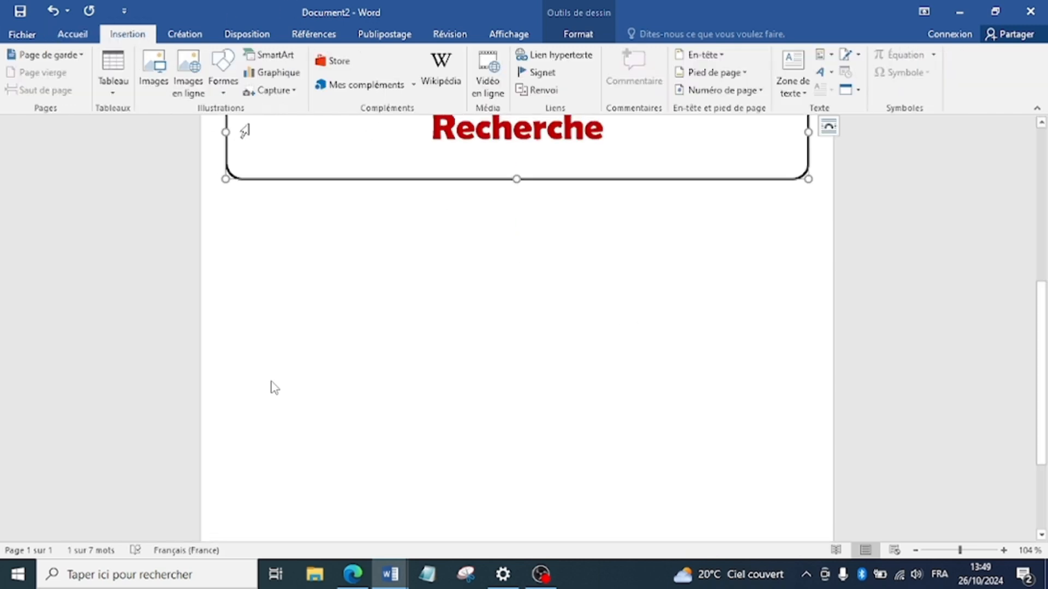
click(220, 82)
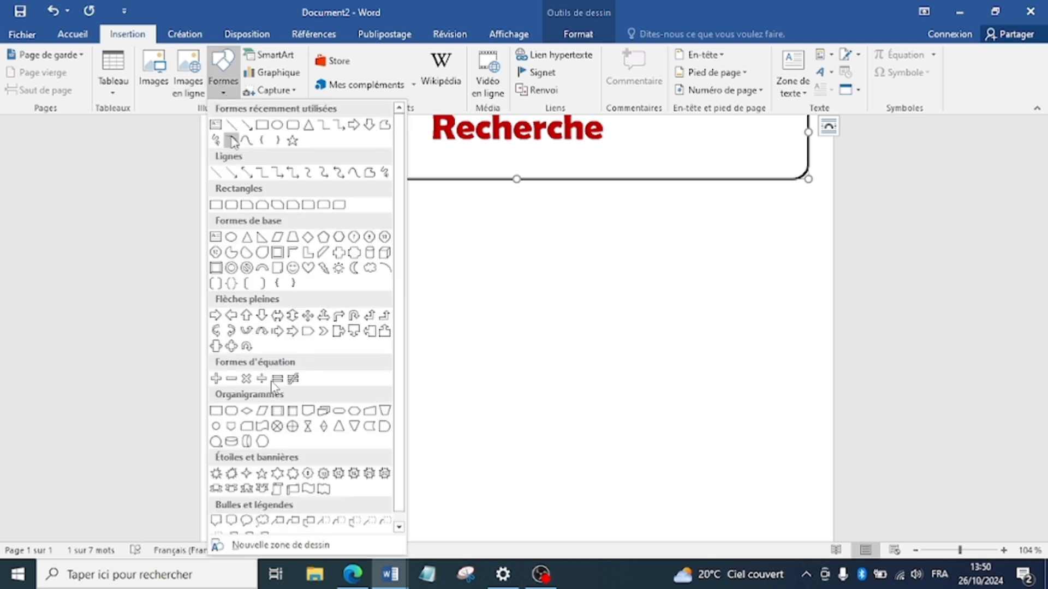
click(262, 126)
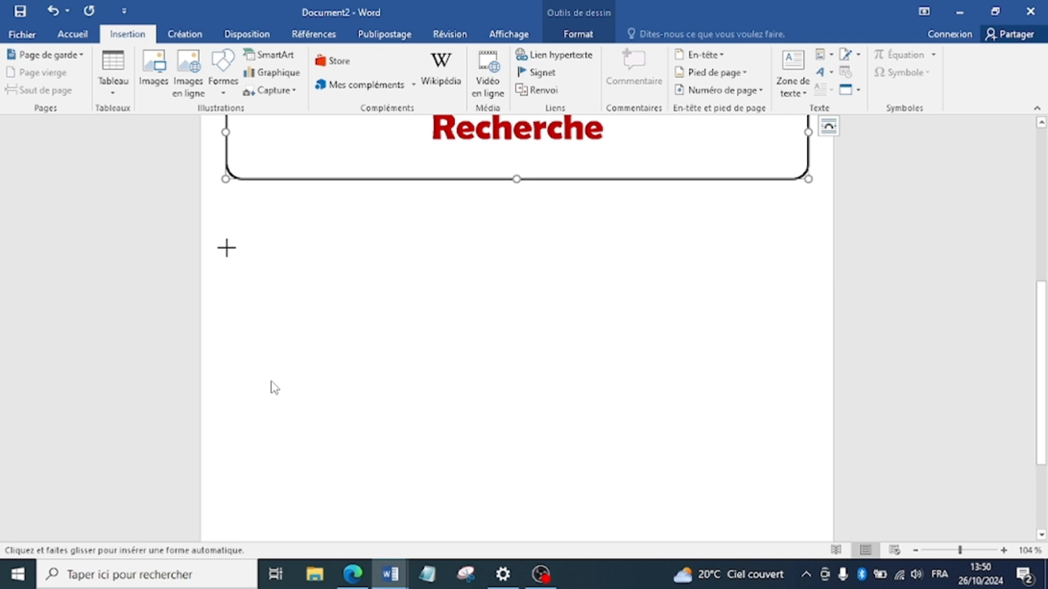
drag(226, 248, 421, 354)
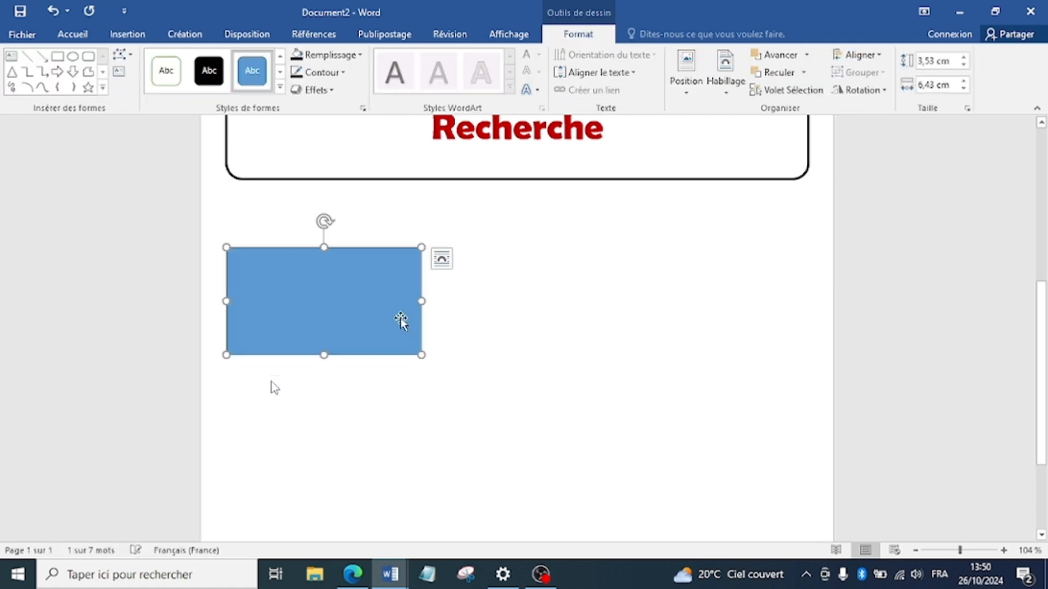
Step: Give the new rectangle a white-filled shape style with a black outline
click(166, 70)
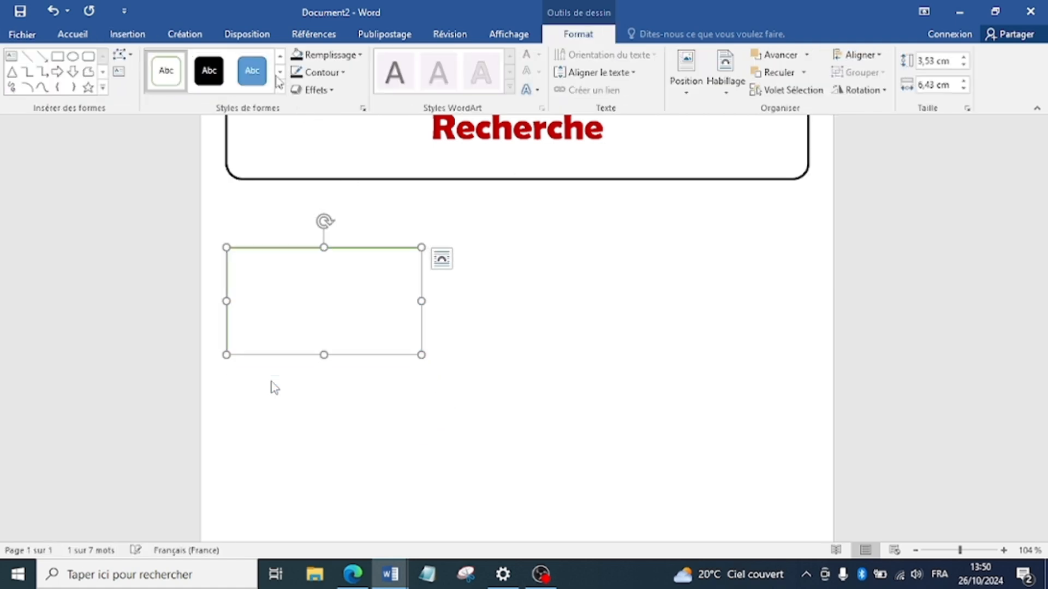
click(319, 74)
click(308, 106)
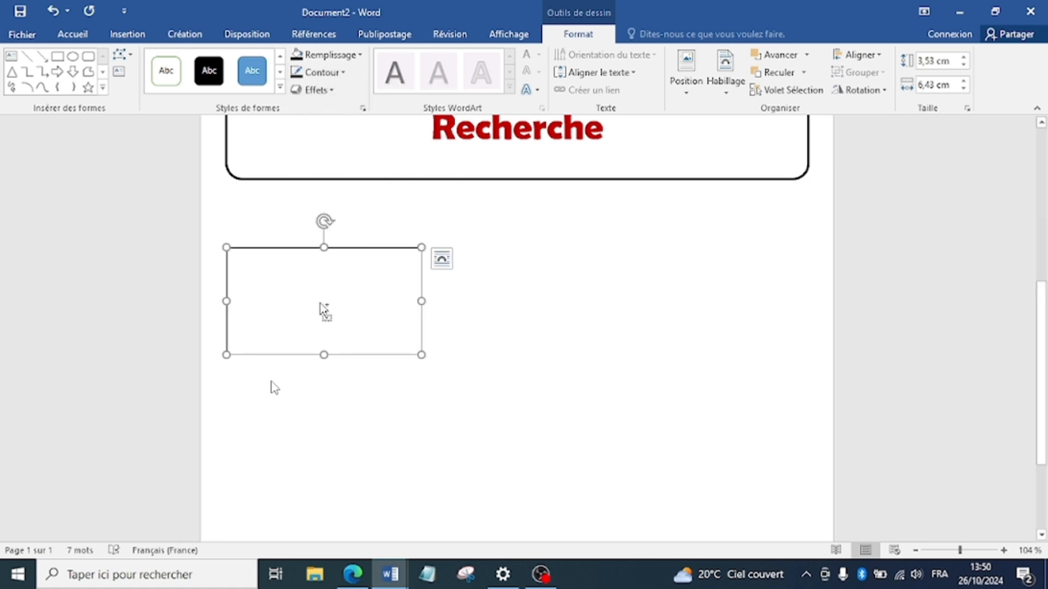
Step: Duplicate the small rectangle onto the right side of the page at about the same height, and deselect the shapes
drag(322, 300, 679, 295)
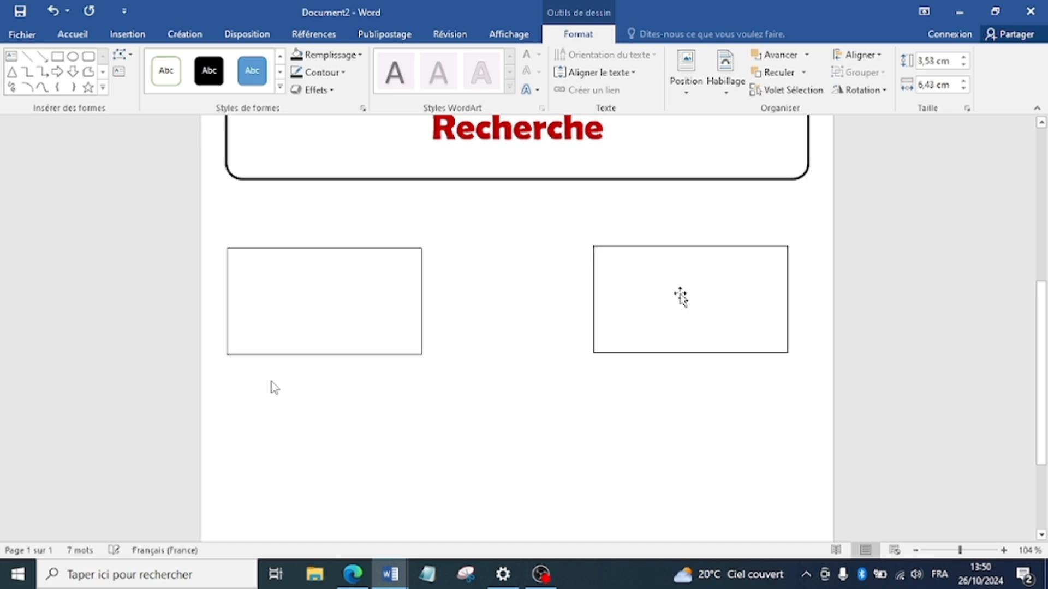
shift+click(386, 317)
click(465, 418)
Step: Select both small rectangles and open the document in a second window
scroll(494, 382, down, 4)
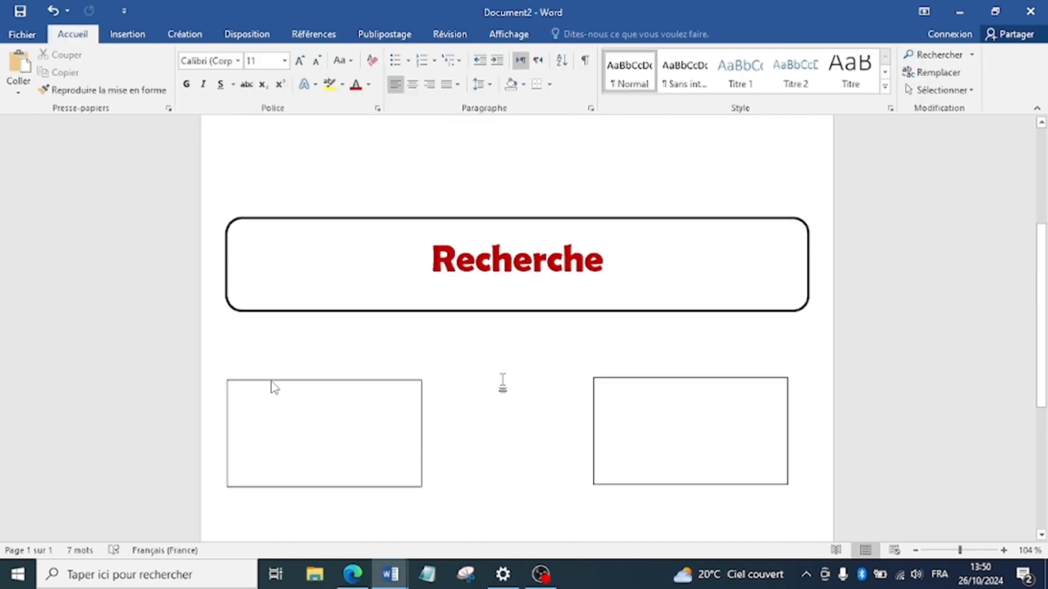
click(431, 363)
shift+click(644, 356)
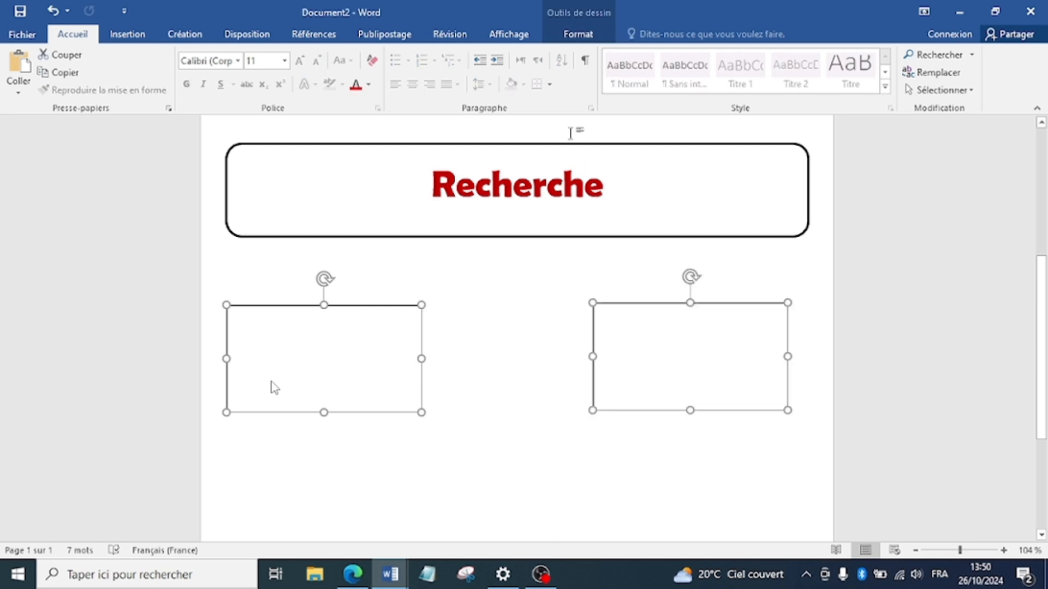
click(521, 32)
click(476, 65)
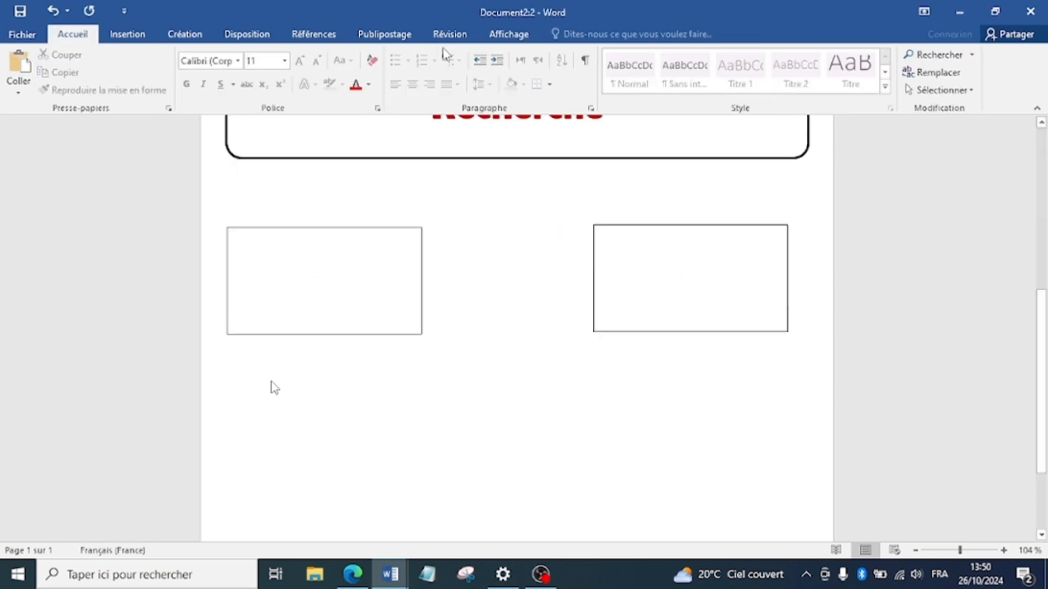
Step: Select both small rectangles and align them to each other's vertical middle
click(445, 34)
click(363, 262)
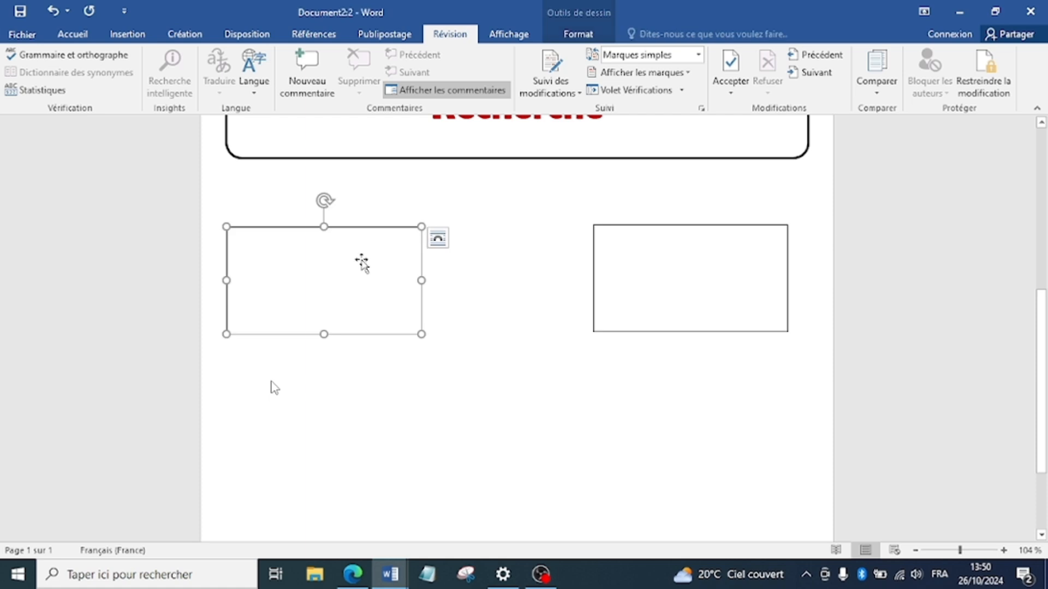
shift+click(667, 307)
click(311, 37)
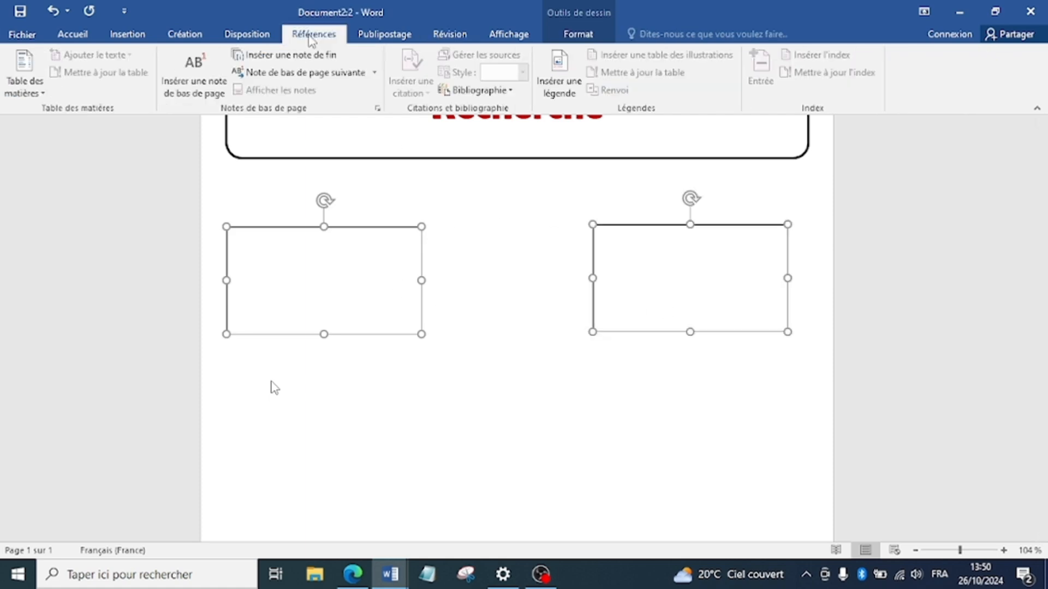
click(261, 36)
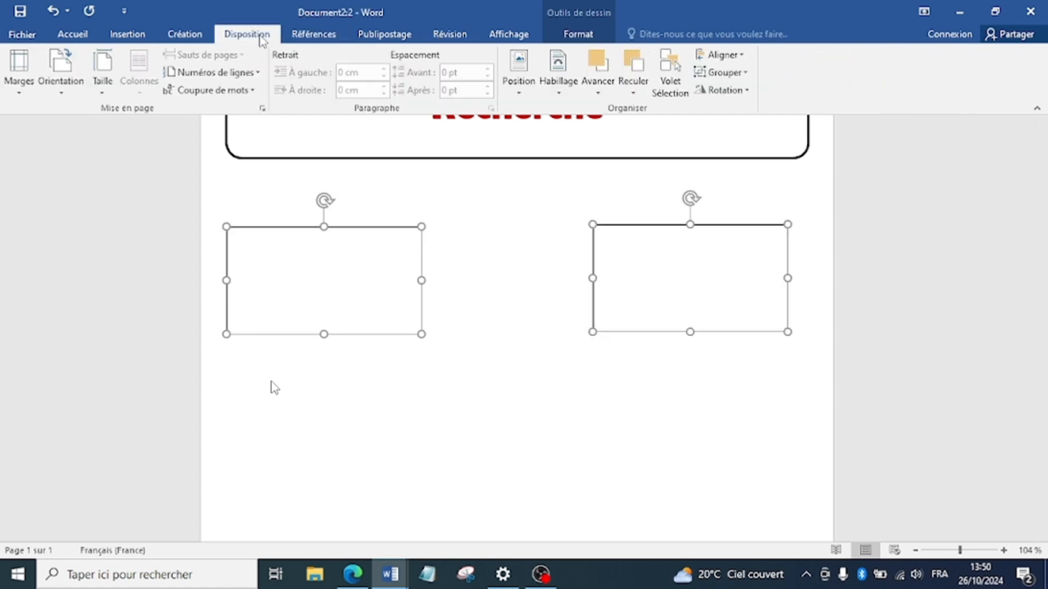
click(720, 55)
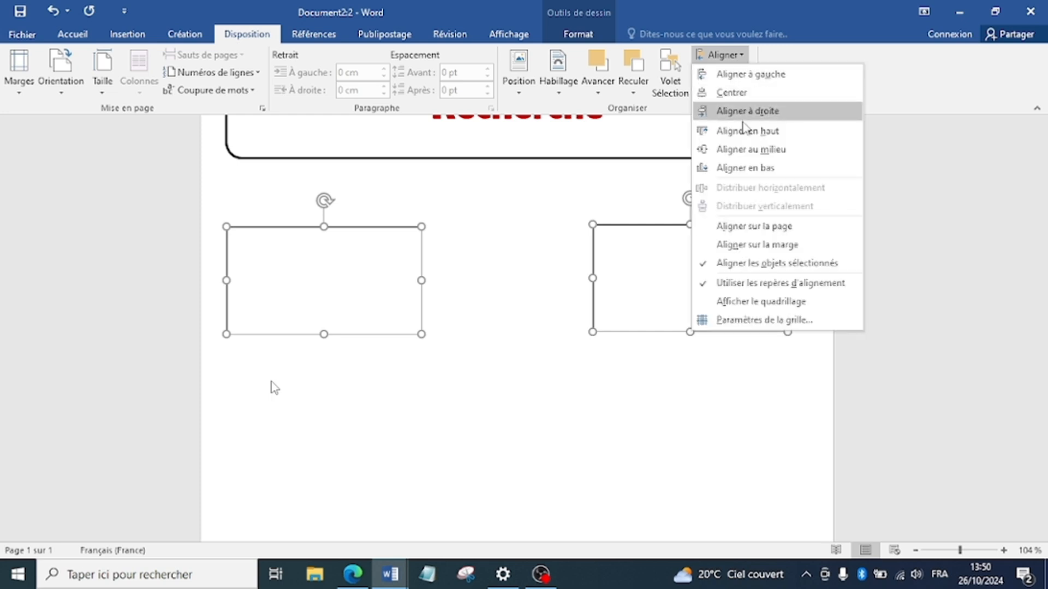
click(761, 155)
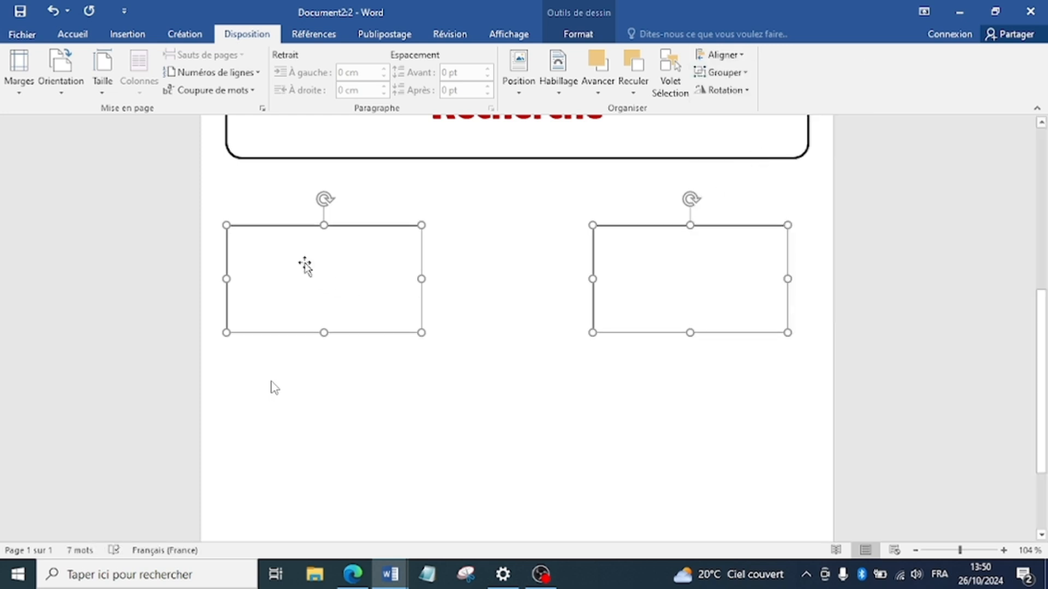
Step: Enter the label "Réalisé par :" in the left small rectangle and start a new line beneath it
text(R)
key(BackSpace)
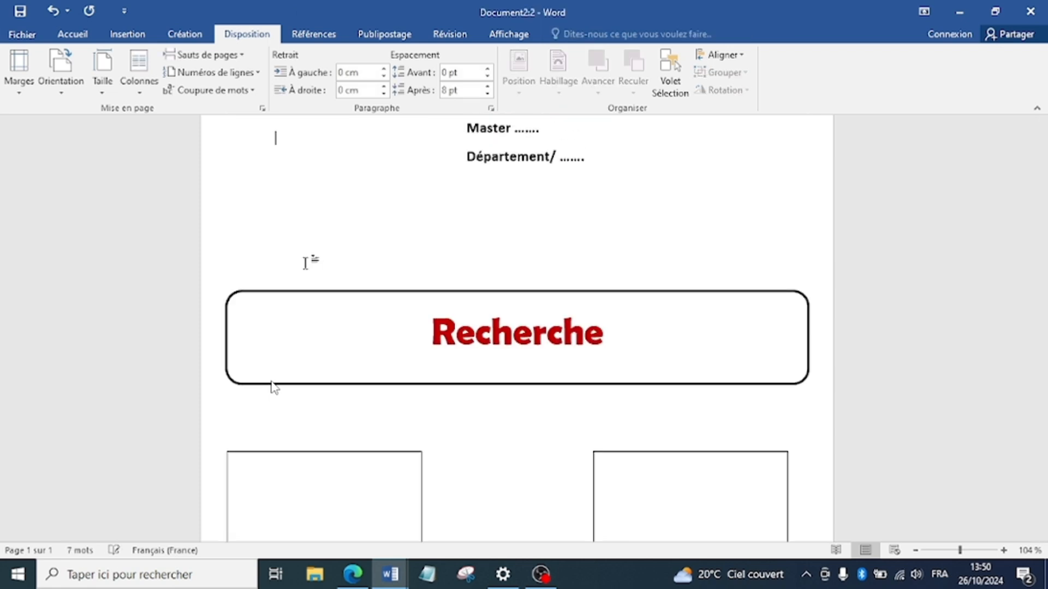
scroll(304, 261, down, 3)
click(313, 363)
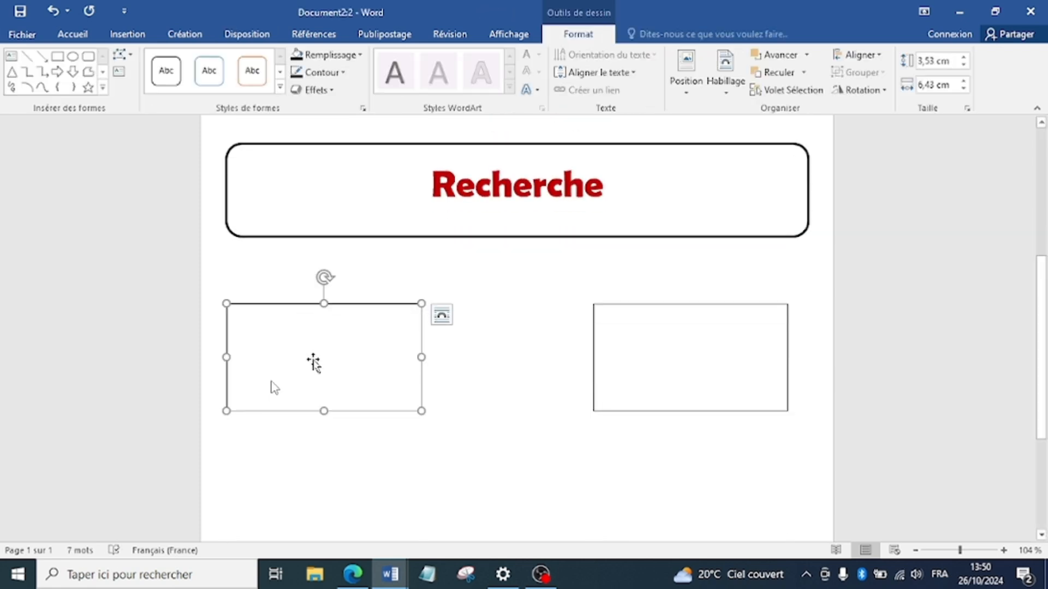
click(311, 364)
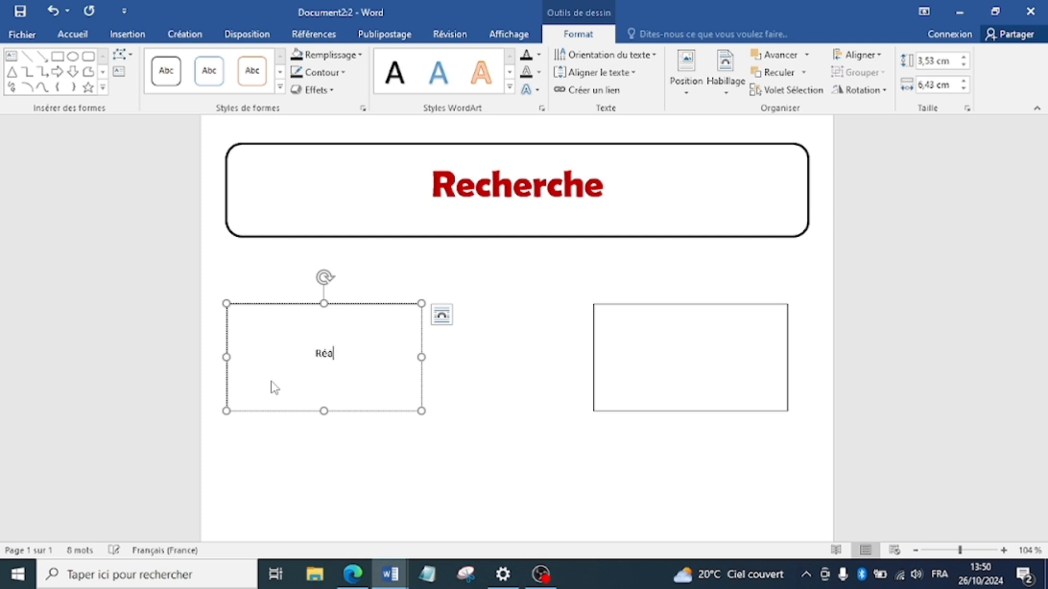
text(Réalisé par :)
key(Return)
key(Return)
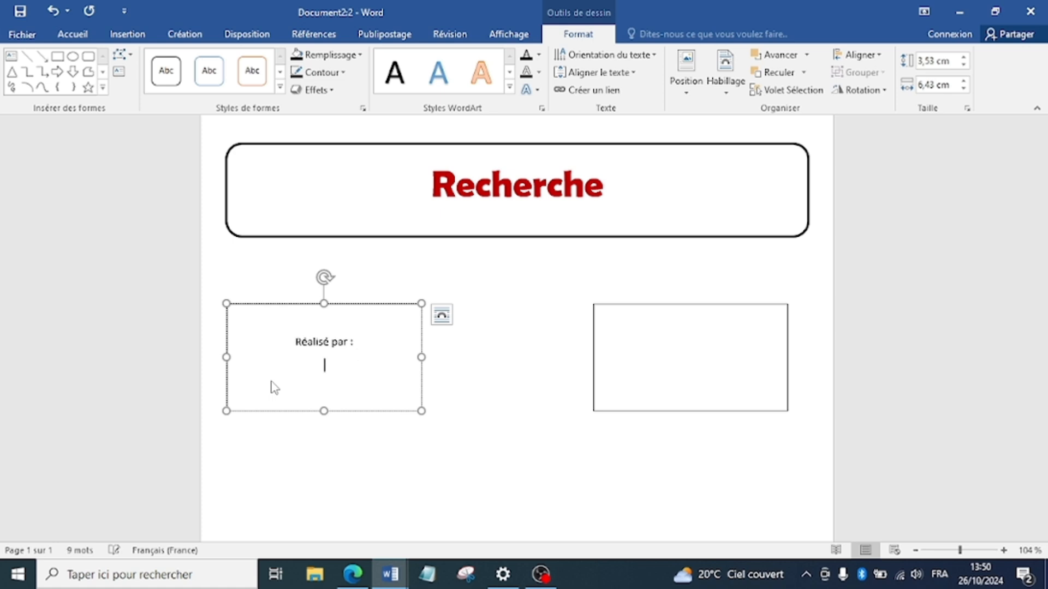